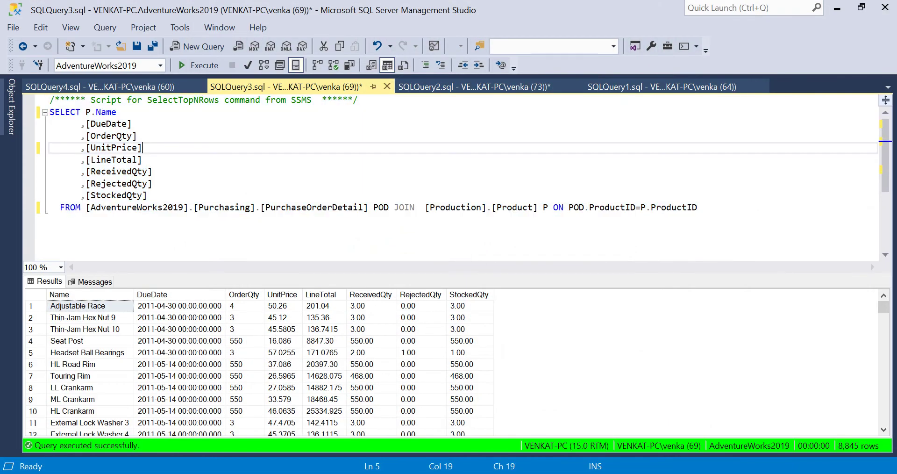
- Delete the SelectTopNRows comment line above the SELECT statement
left_click_drag(357, 100, 49, 100)
key("Delete")
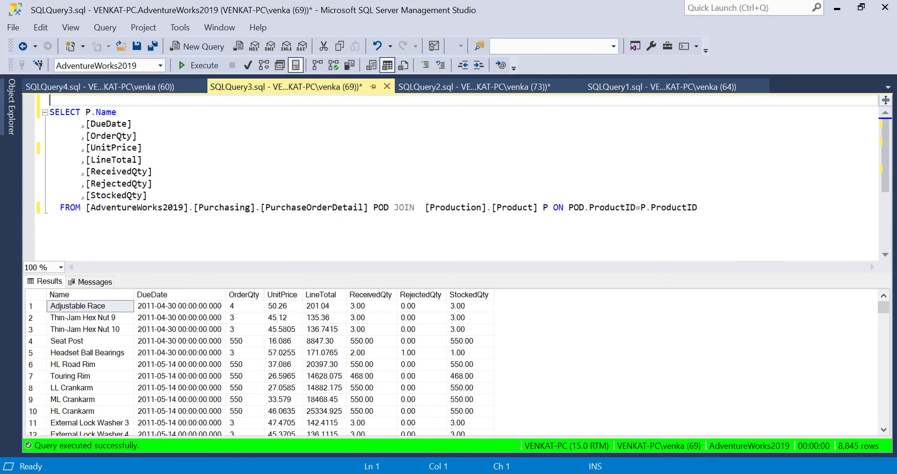
- Review the query's join of PurchaseOrderDetail and Product on ProductID and execute the query
double_click(314, 207)
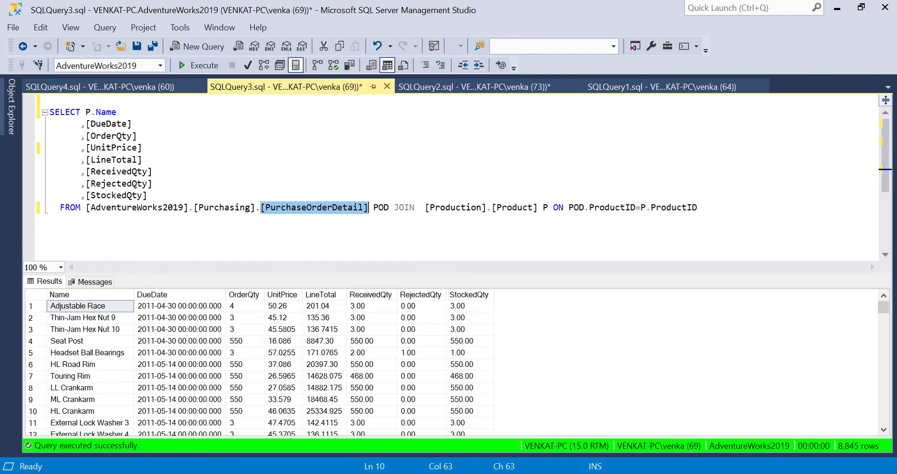
double_click(515, 207)
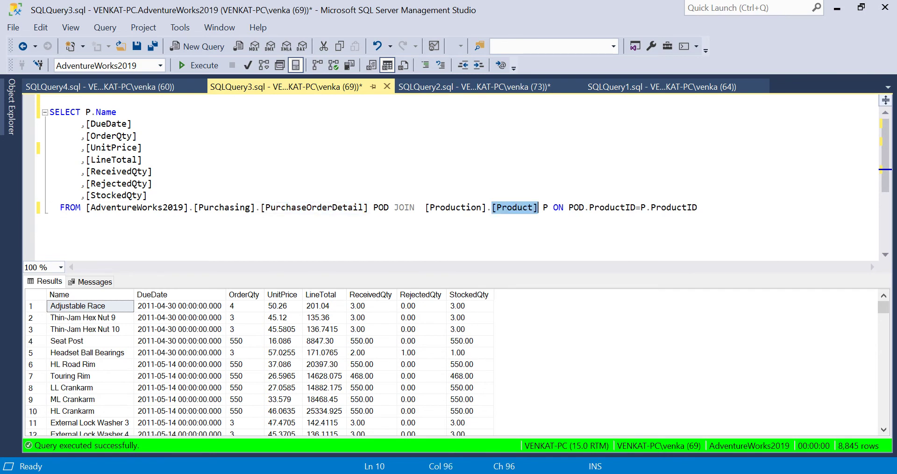
left_click_drag(394, 207, 420, 207)
left_click_drag(569, 207, 698, 207)
left_click(600, 207)
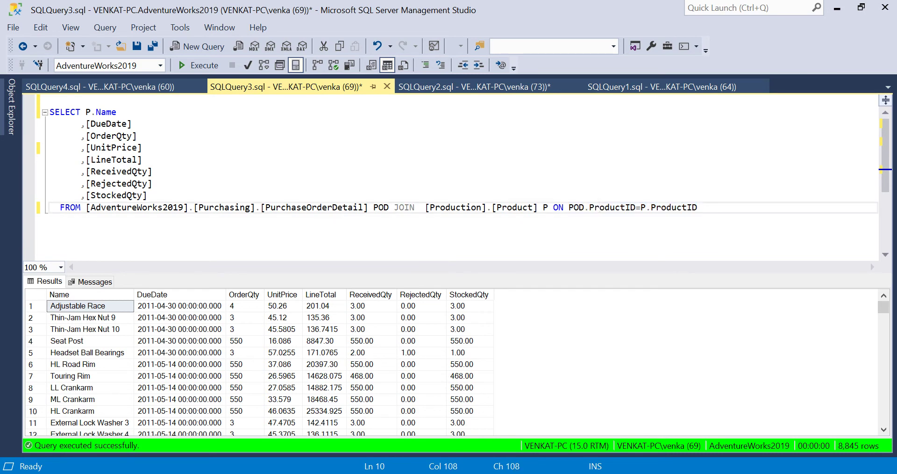
left_click(142, 159)
key("F5")
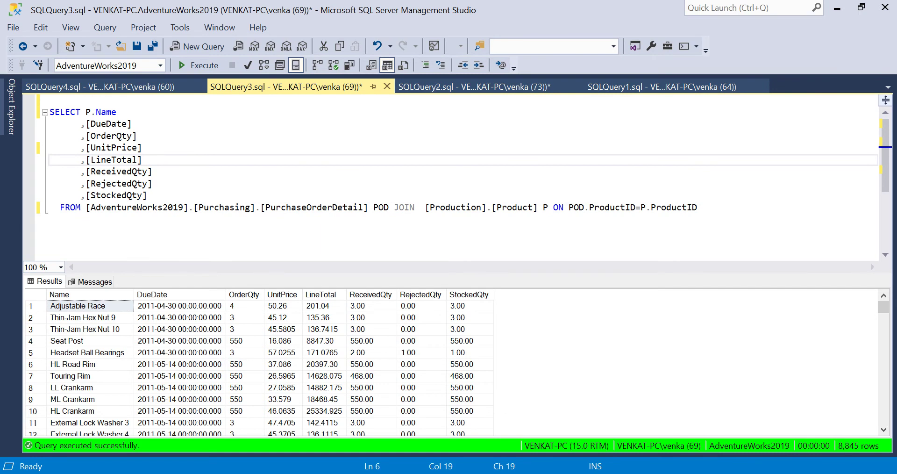
- Enlarge the results grid and examine its date, quantity, price and total columns, especially UnitPrice and LineTotal
left_click_drag(457, 273, 458, 239)
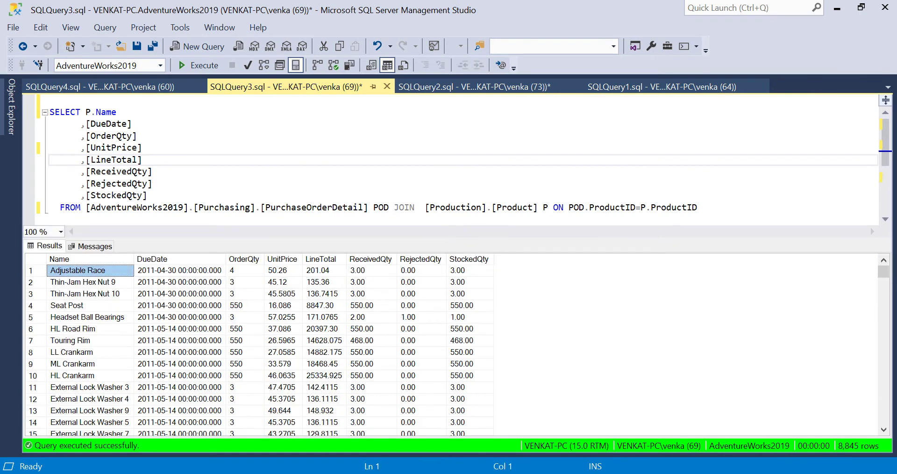
left_click(179, 270)
left_click(244, 270)
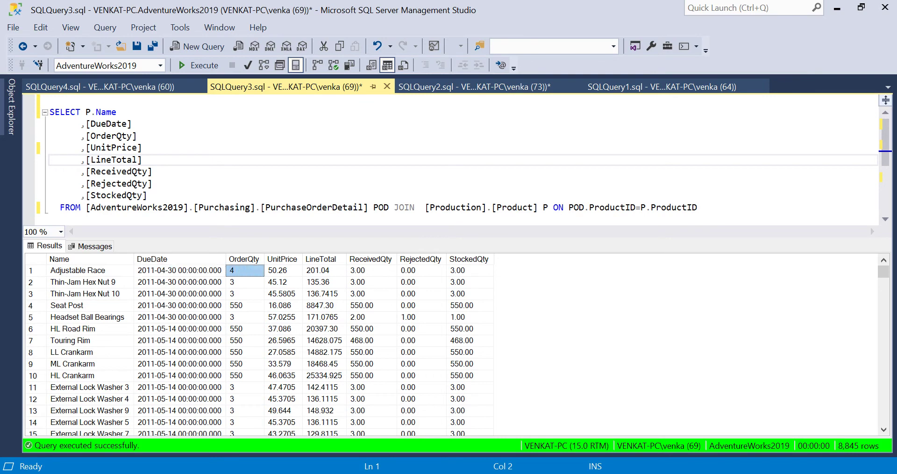
left_click(283, 270)
left_click(324, 270)
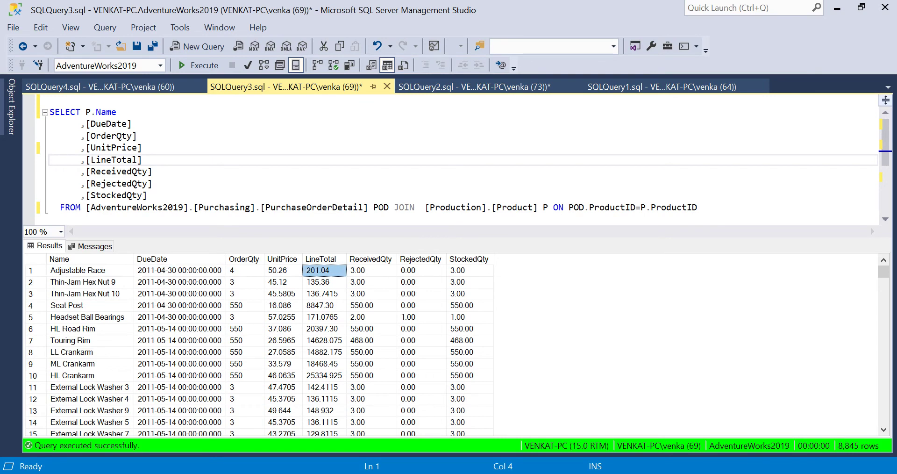
left_click(371, 270)
left_click_drag(371, 270, 468, 270)
left_click(421, 305)
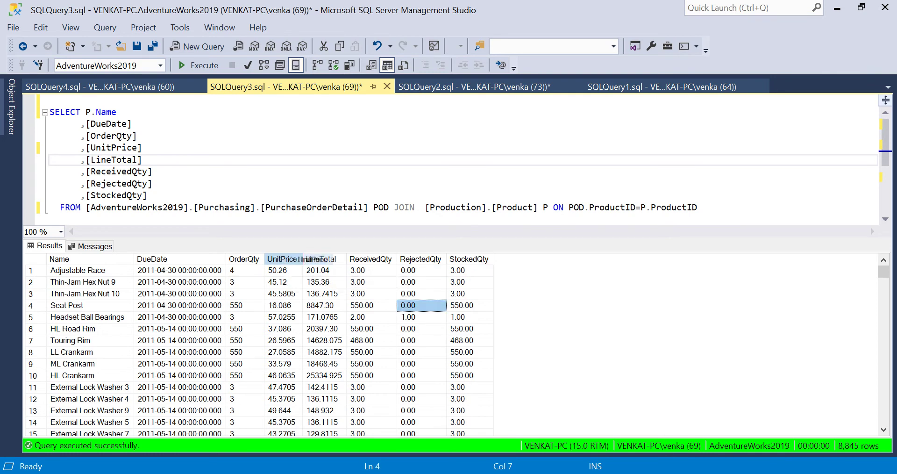
left_click(283, 259)
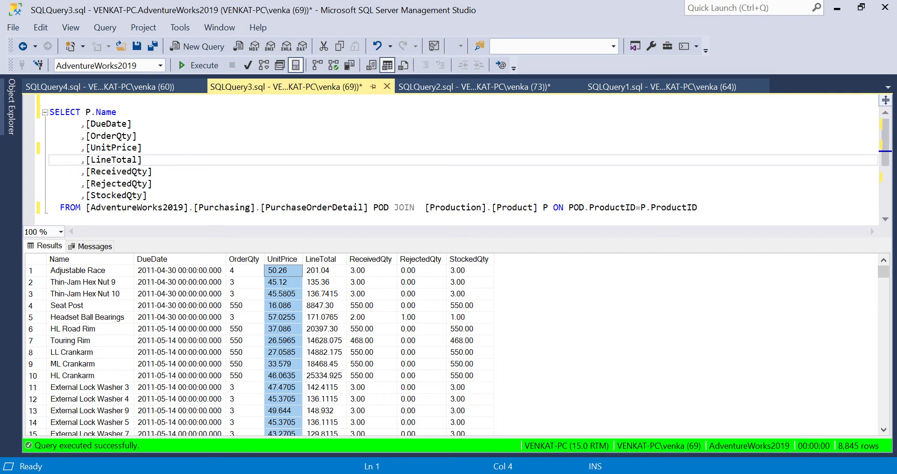
left_click(325, 259)
left_click(283, 259)
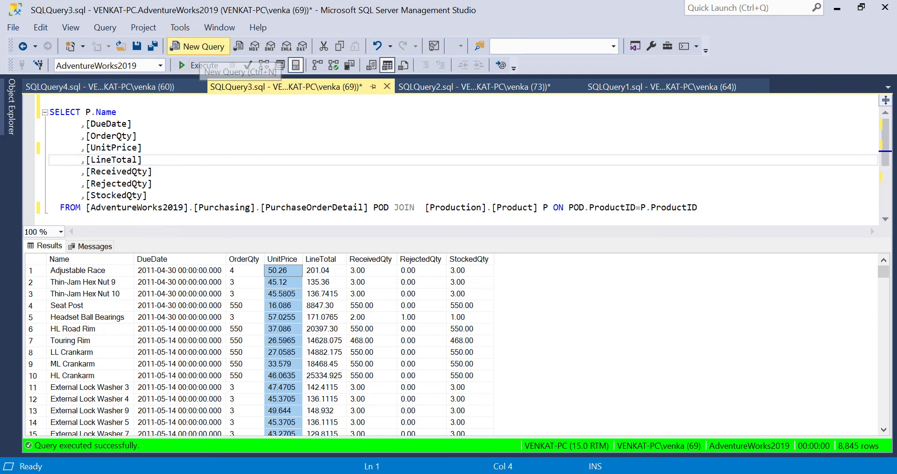
- Open a new query window, write the heading "Ceiling :" and set the editor zoom to 150 %
left_click(197, 45)
type("Ceiling")
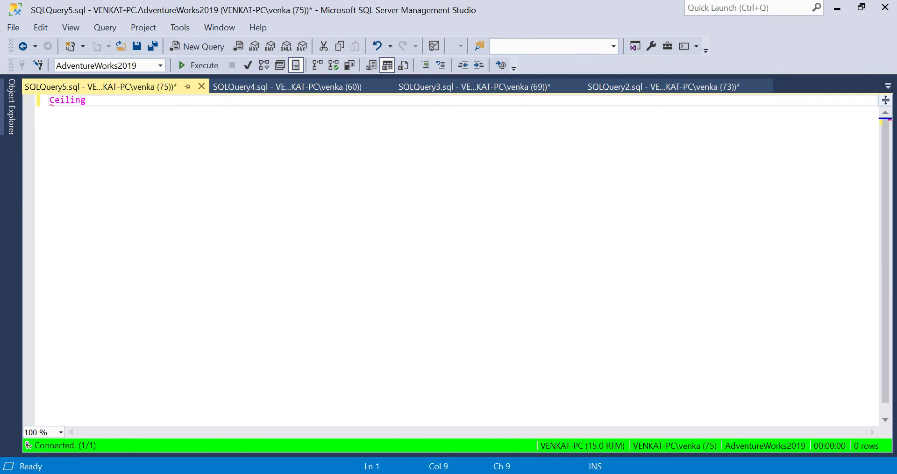
left_click(61, 432)
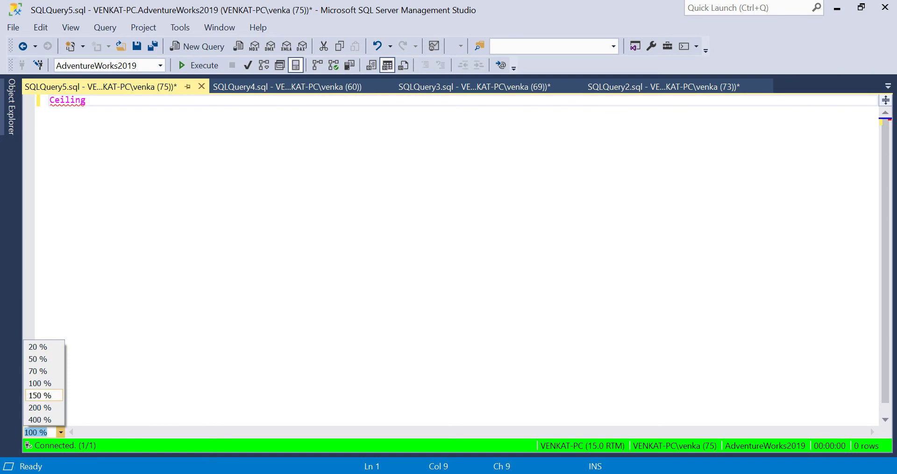
left_click(40, 395)
type(":")
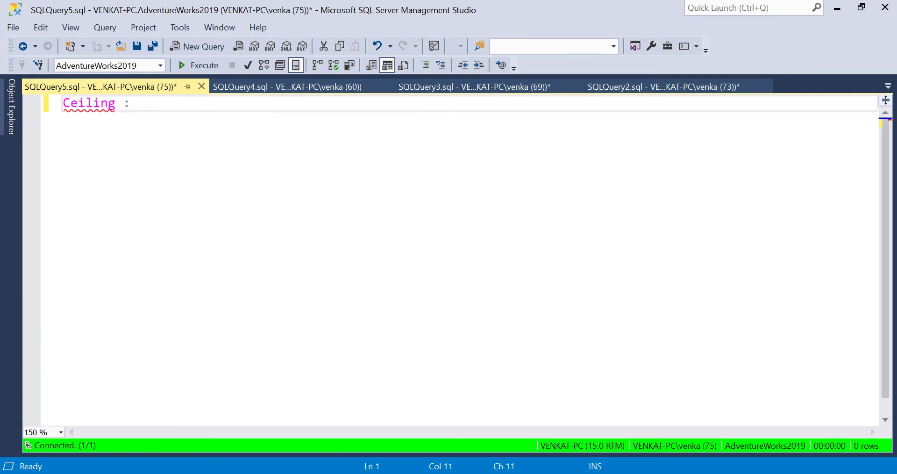
- Add the first example, "0.1 --> 1", below the Ceiling heading after a blank line
key("Return")
key("Return")
type("01.")
key("BackSpace")
key("BackSpace")
type(".0")
key("BackSpace")
type("1 --> ")
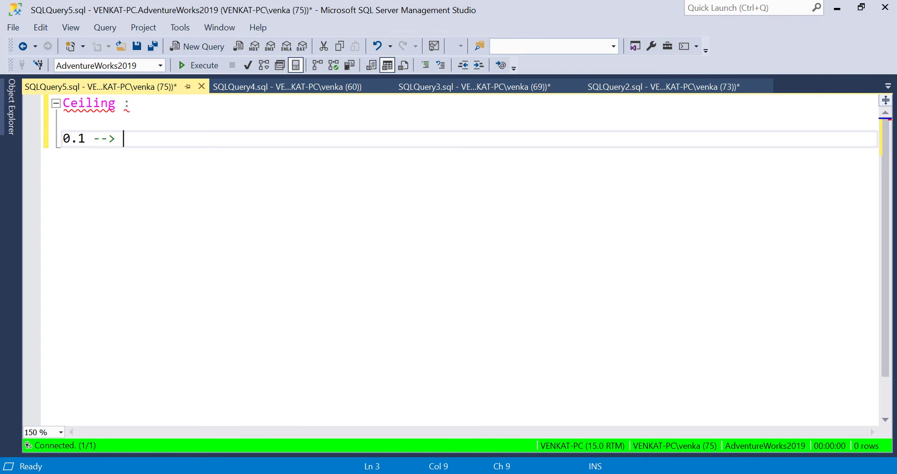
type("1")
key("Return")
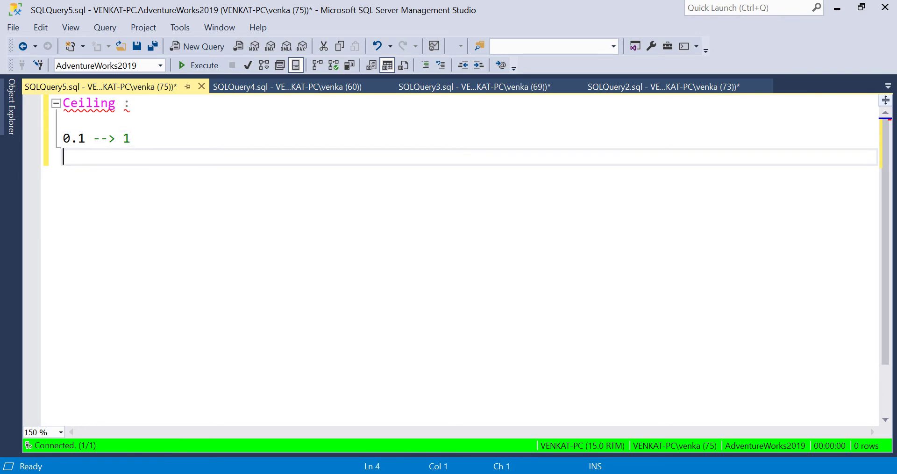
- Add the Ceiling examples "0.6 --> 1", "0.9--> 1", "2--> 2" and "2.1--> 3" on separate lines
type("0.6 --> 1")
key("Return")
type("0.9--> 1")
key("Return")
type("2")
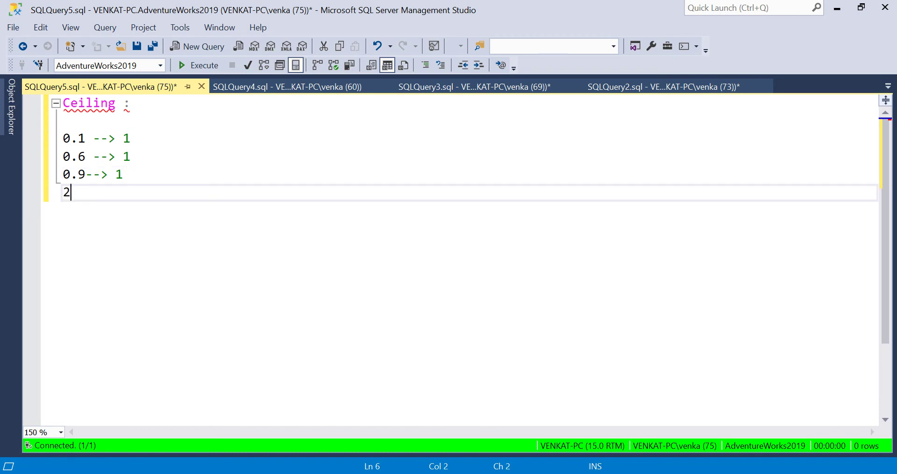
type("-->")
type(" 2")
key("Return")
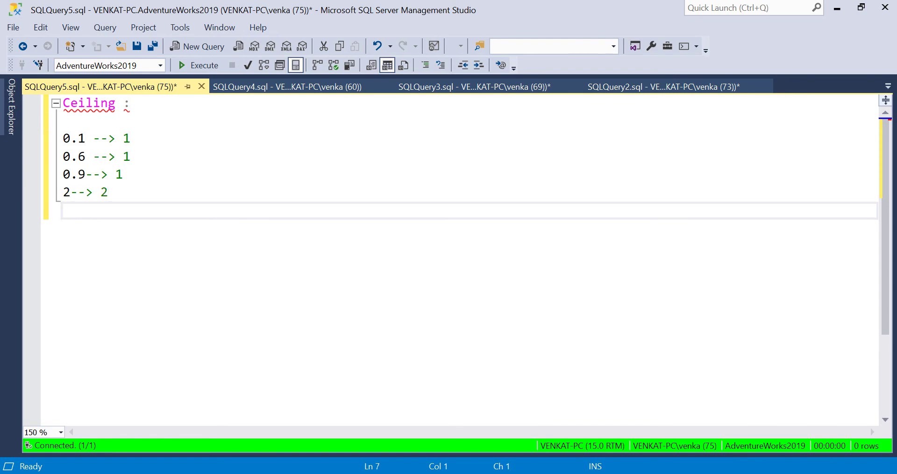
type("2.1--> 3")
key("Return")
- Add a "Round :" heading after a blank line and copy the five Ceiling examples beneath it
key("Return")
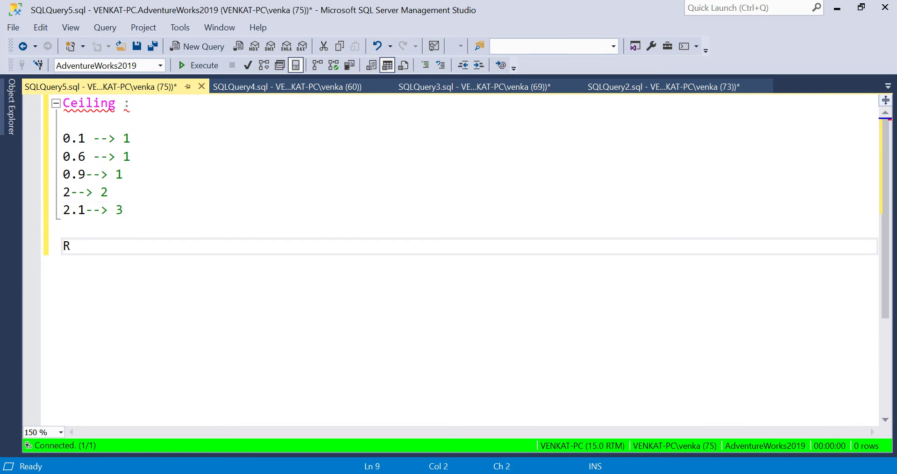
type("ound :")
key("Return")
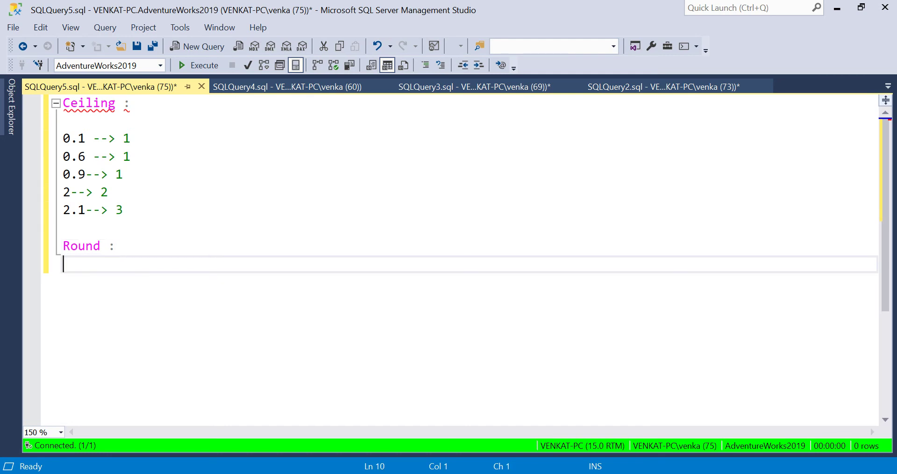
left_click_drag(123, 210, 63, 139)
key("ctrl+c")
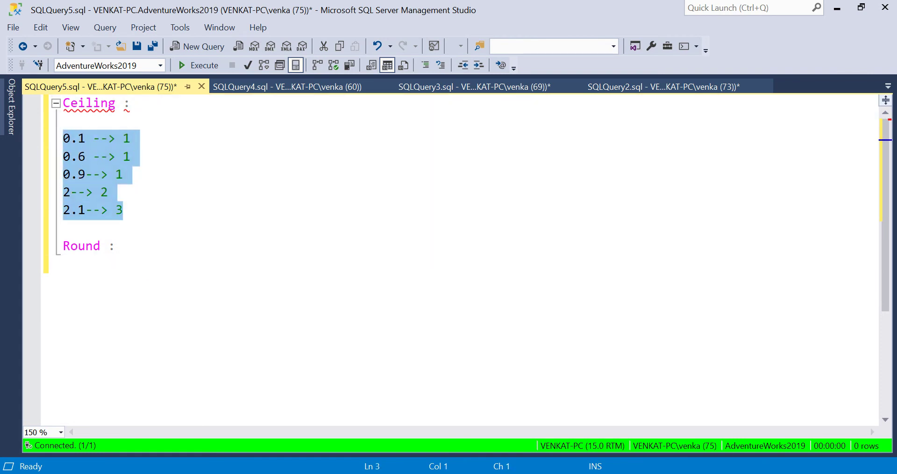
left_click(64, 264)
key("ctrl+v")
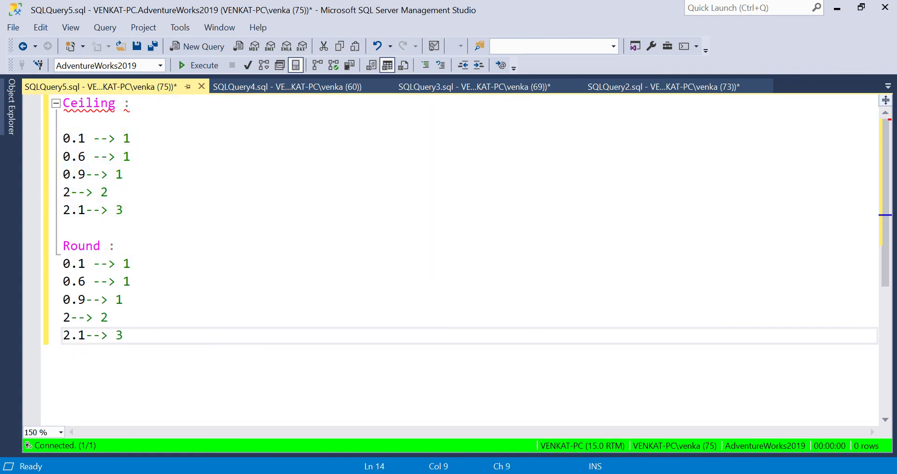
- Change the Round results to 0 for the 0.1 example and 2 for the 2.1 example
left_click_drag(123, 264, 130, 264)
type("0")
key("Down")
key("Left")
key("shift+Right")
key("Down")
key("Left")
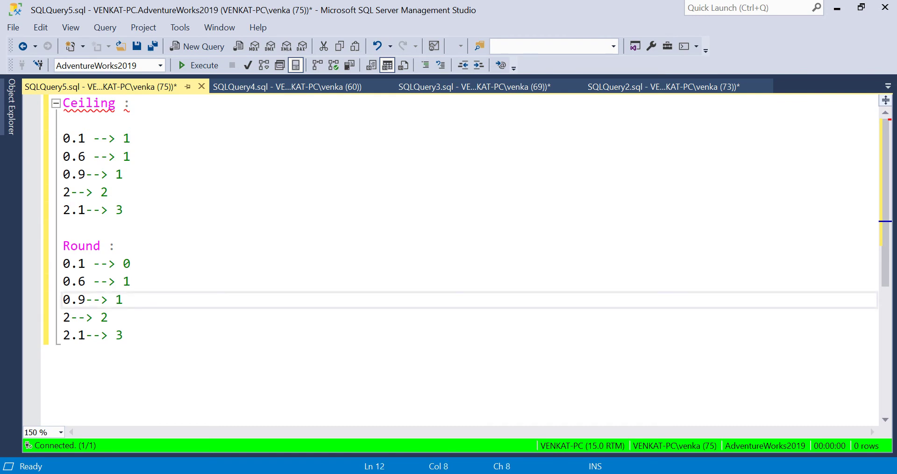
key("Down")
key("Left")
key("shift+Right")
key("Down")
key("shift+Right")
type("2")
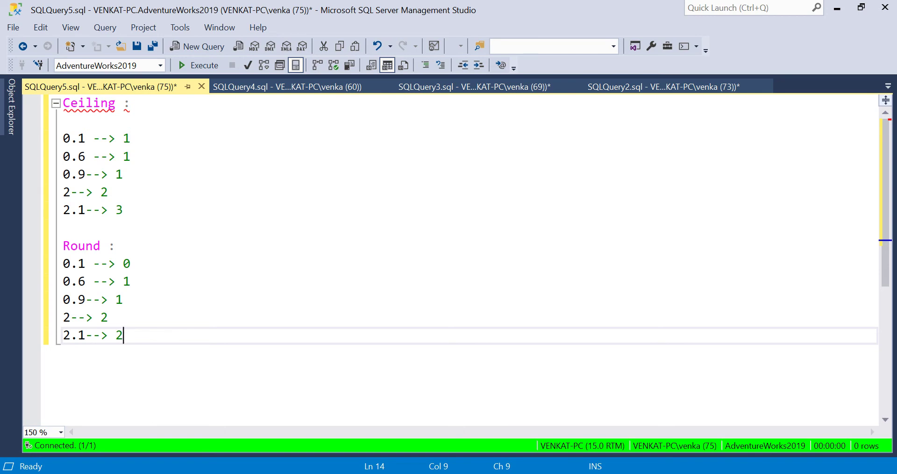
- Add two range notes below the Round examples, "0 to .4 -->" and ".6 to .9 -->"
key("Return")
key("Return")
type("0 to ")
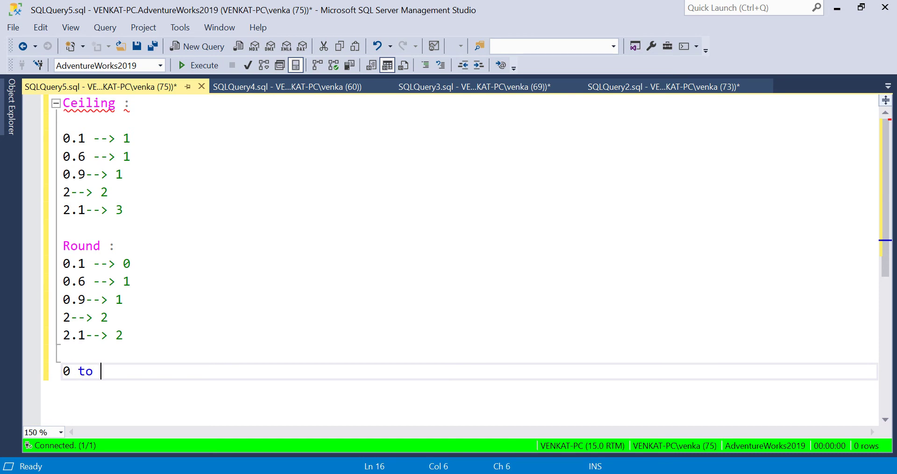
type(".4 -->")
key("Return")
type("6 ")
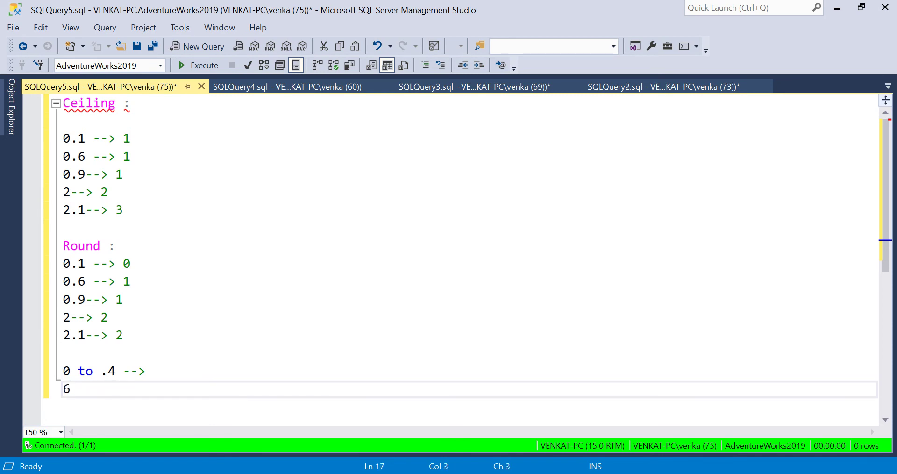
type("to .9")
key("Home")
type(".")
key("End")
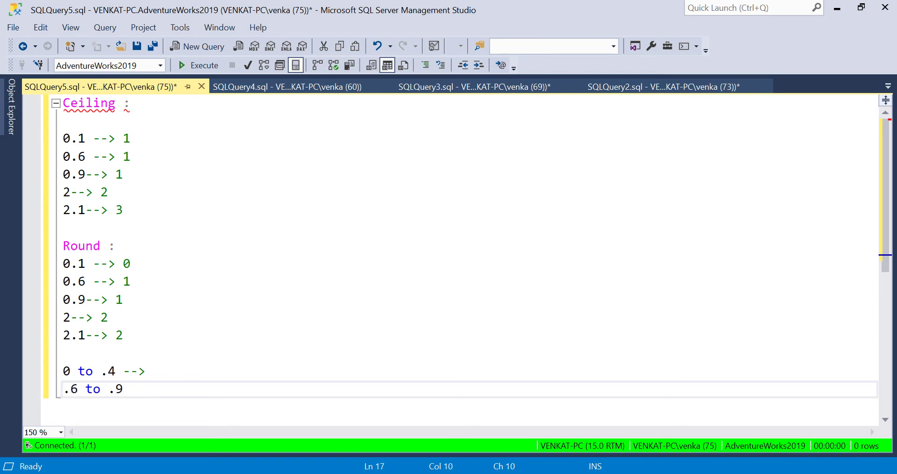
type("-->")
- Examine the two rounding-range notes and compare them with the Ceiling examples from 0.1 to 0.9
key("Up")
key("ctrl+shift+Left")
key("ctrl+shift+Left")
key("ctrl+shift+Left")
key("ctrl+shift+Left")
key("ctrl+shift+Left")
key("End")
key("shift+Home")
key("Down")
key("ctrl+shift+Right")
key("ctrl+shift+Right")
key("ctrl+shift+Right")
key("ctrl+shift+Right")
key("End")
left_click_drag(63, 102, 64, 121)
left_click(131, 156)
left_click_drag(123, 174, 63, 138)
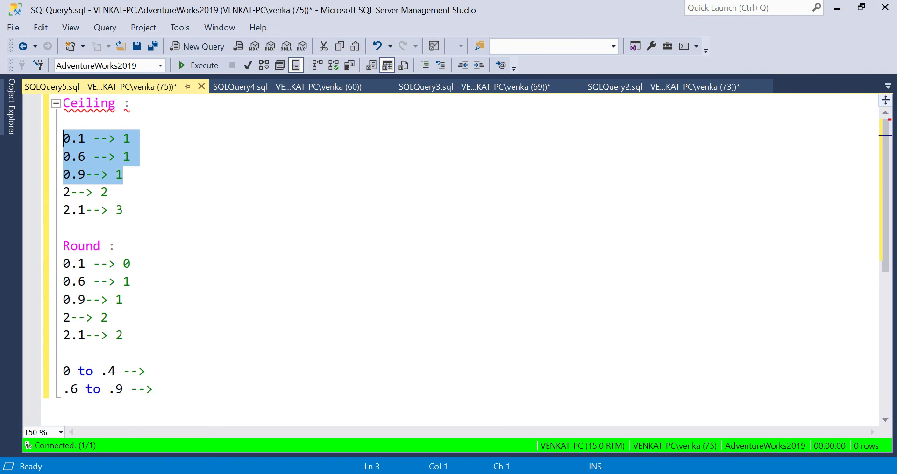
left_click(160, 389)
left_click_drag(161, 389, 63, 371)
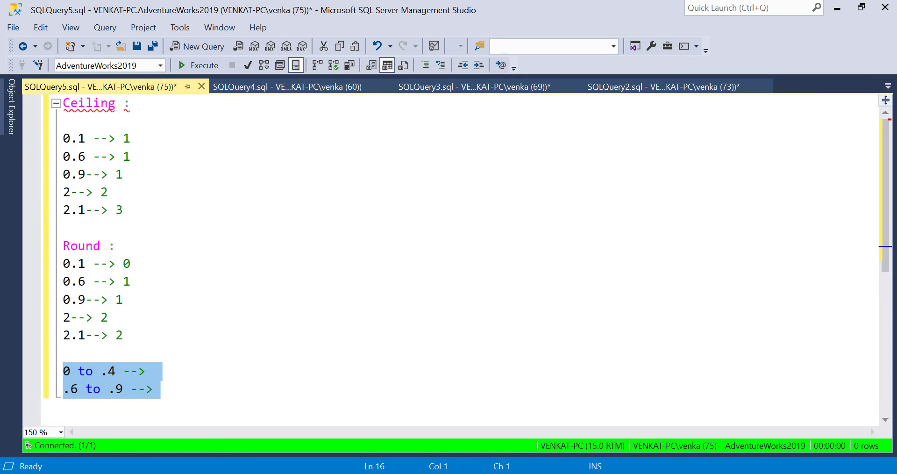
left_click(161, 389)
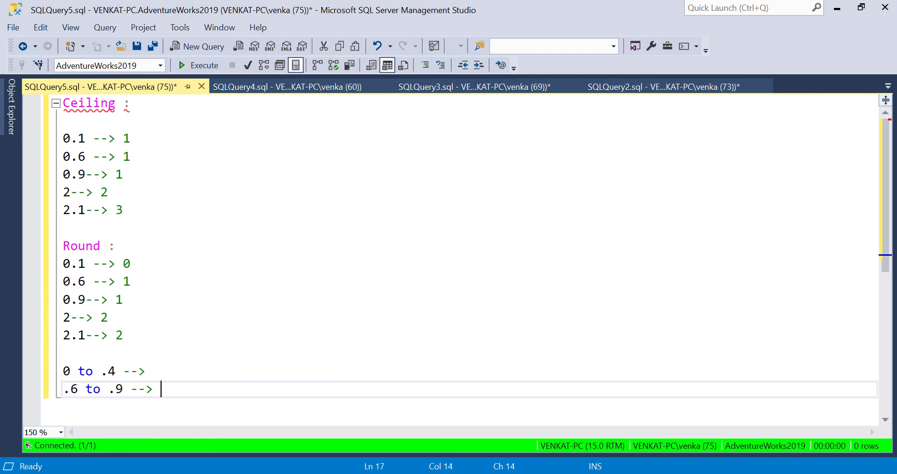
- Switch to Visual Studio and add a data source to the Ceiling.rdl report that references the shared DataSource1
mouse_move(291, 472)
left_click(290, 422)
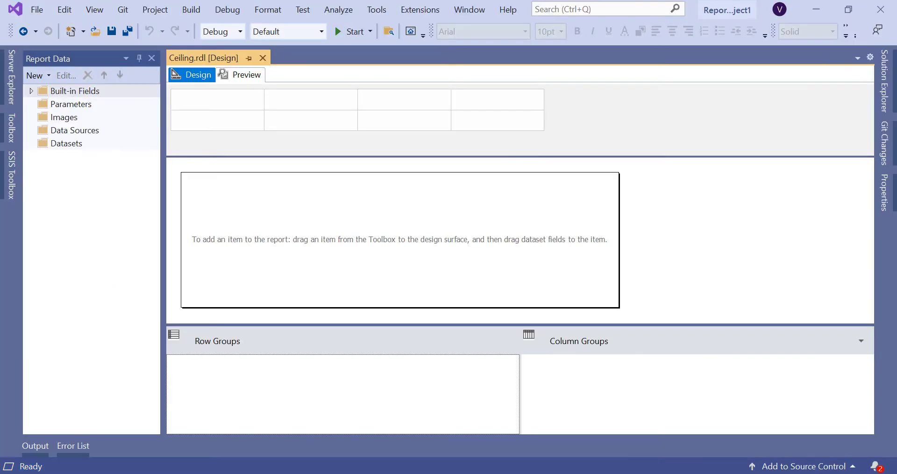
right_click(84, 130)
left_click(136, 137)
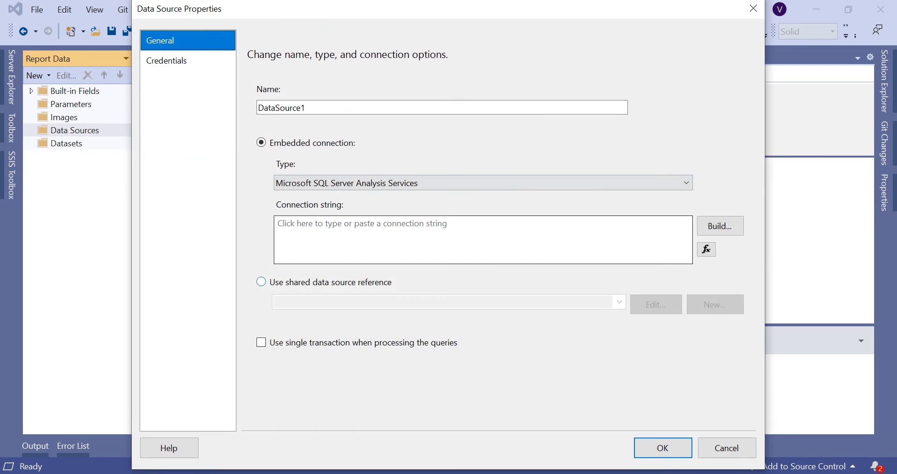
left_click(262, 282)
left_click(620, 302)
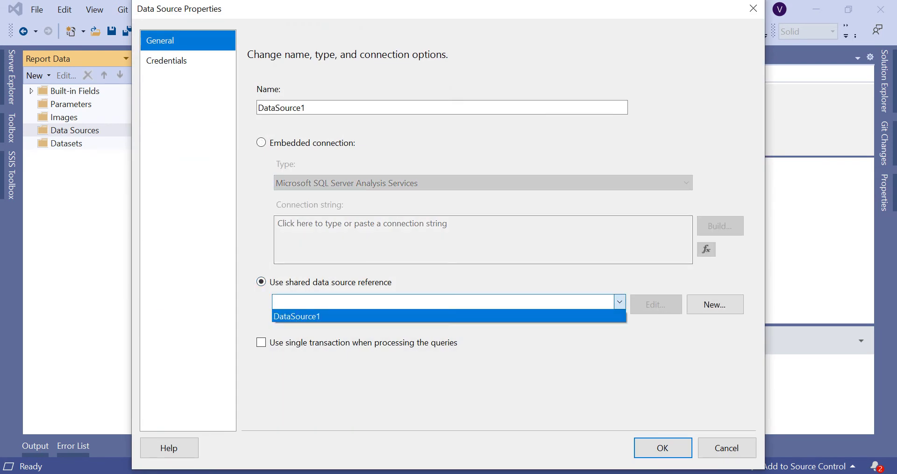
left_click(296, 315)
left_click(663, 447)
- Start a new dataset, DataSet1, embedded in the report and based on DataSource1
right_click(67, 156)
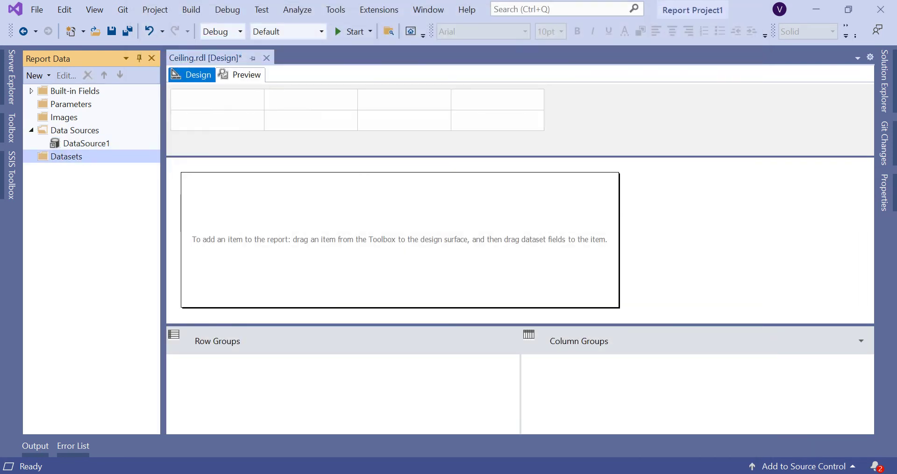
left_click(124, 166)
left_click(256, 149)
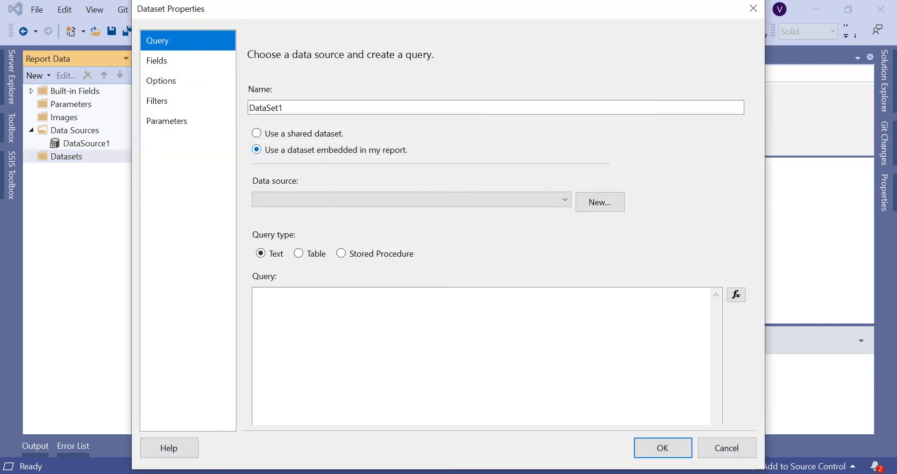
left_click(411, 199)
left_click(277, 213)
left_click(254, 293)
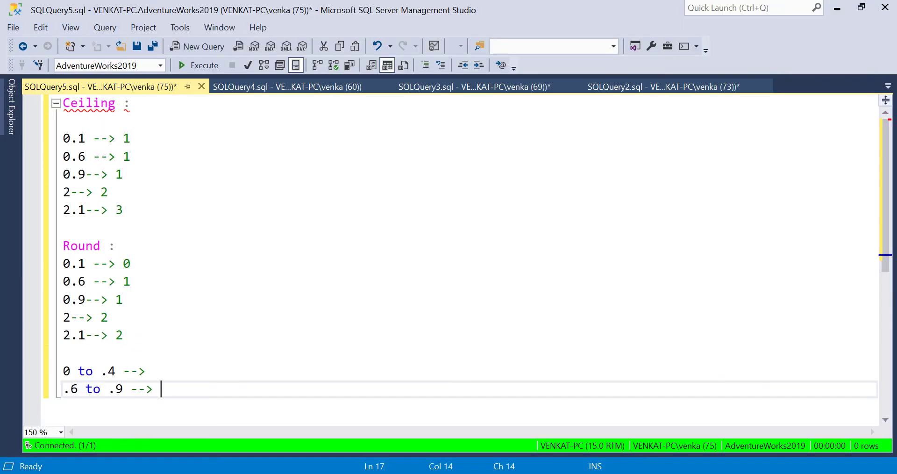
- Copy the full purchase order SELECT query from SQLQuery3.sql in SQL Server Management Studio and use it as DataSet1's query in Visual Studio
left_click(108, 192)
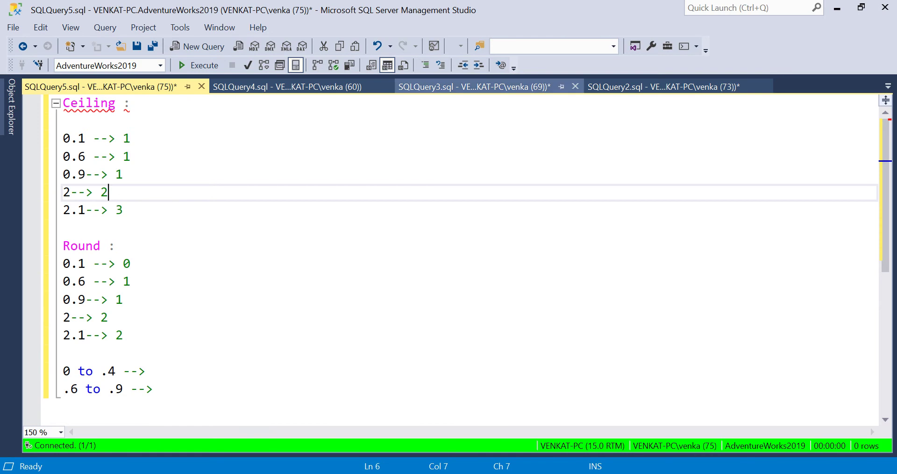
left_click(475, 87)
left_click(190, 157)
scroll(450, 159, "down", 3)
scroll(451, 159, "up", 3)
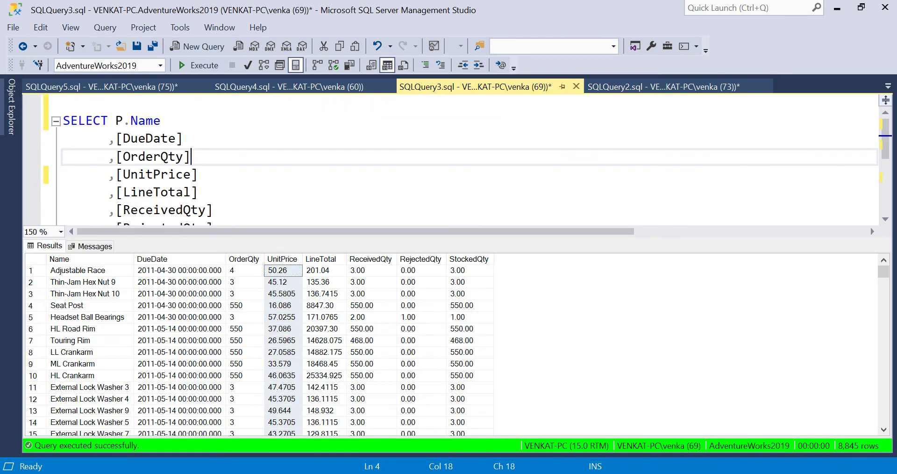
key("ctrl+a")
key("alt+Tab")
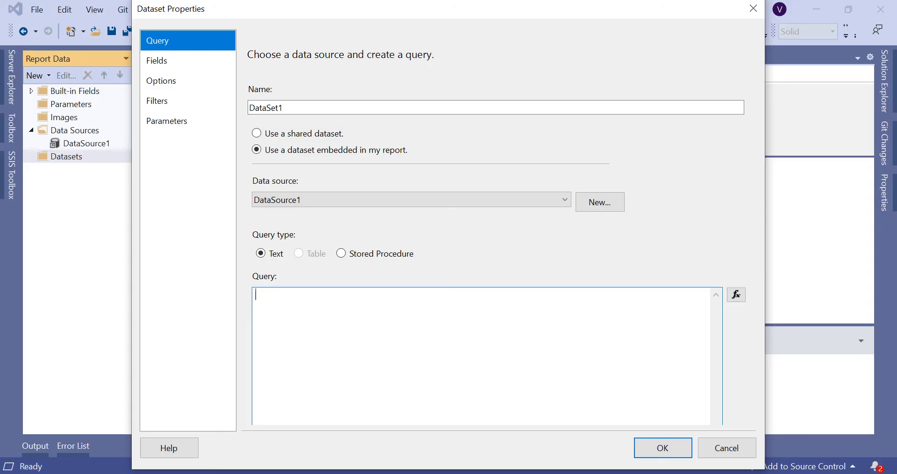
key("ctrl+v")
left_click(663, 448)
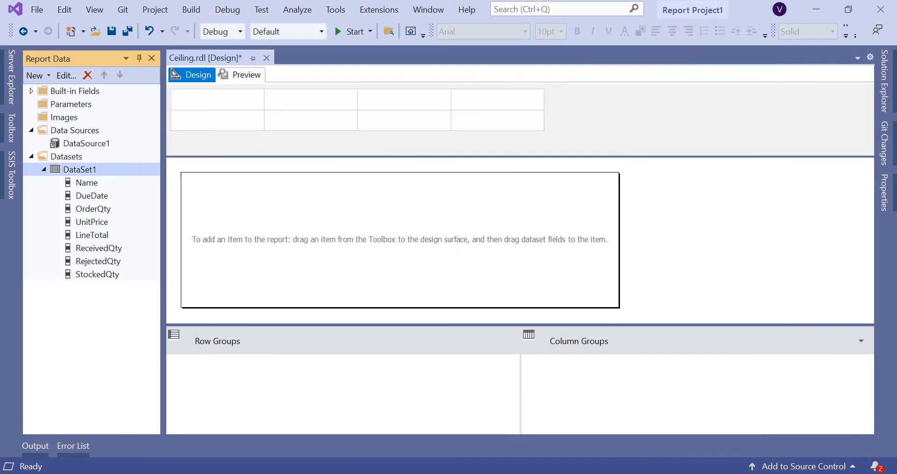
- Insert a table into the report body with Name, DueDate and OrderQty as its columns, and preview the report
right_click(206, 190)
mouse_move(237, 301)
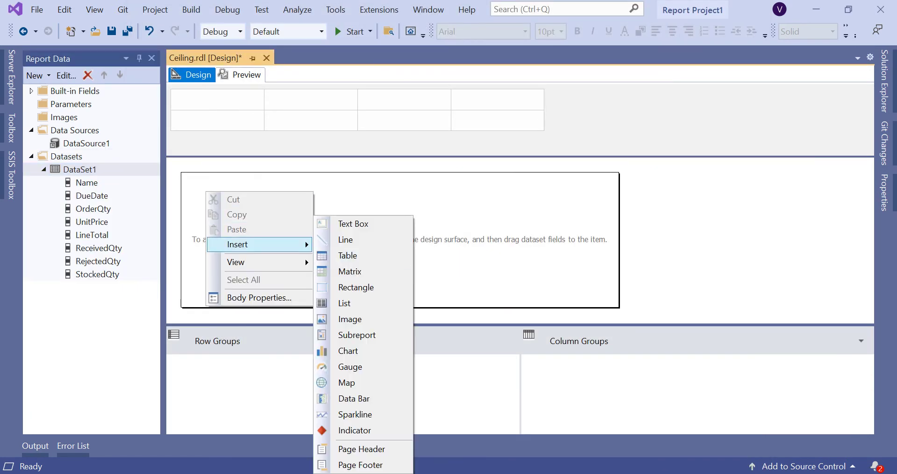
left_click(343, 256)
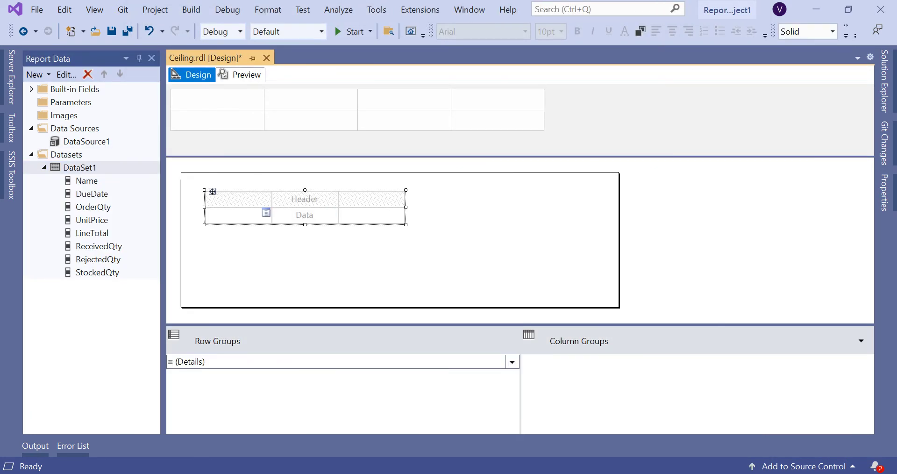
left_click(266, 213)
left_click(293, 226)
left_click(331, 212)
left_click(364, 241)
left_click(398, 213)
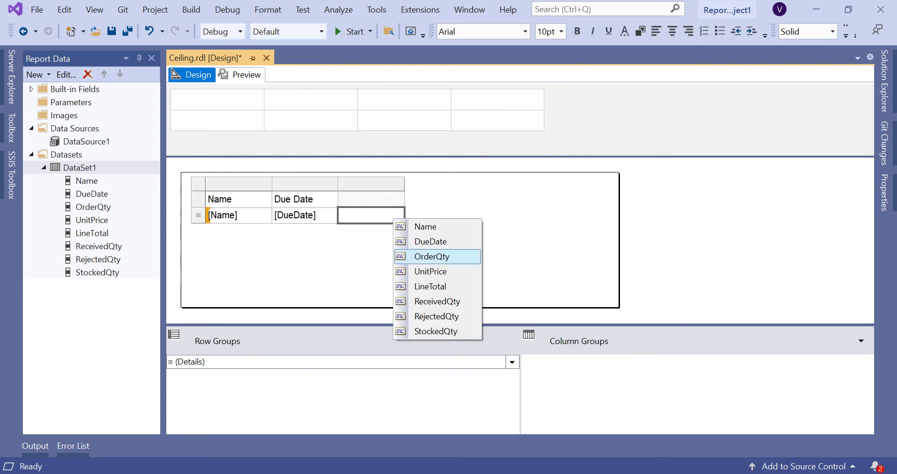
left_click(430, 256)
left_click(240, 75)
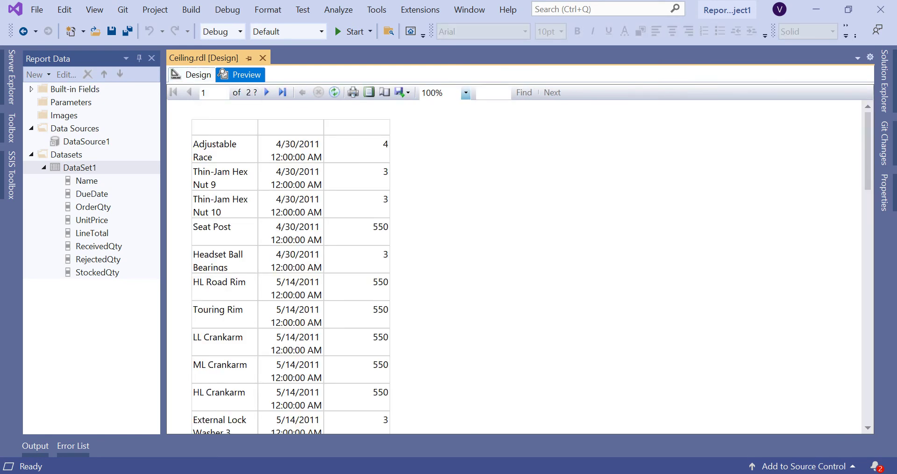
- Return to the report design and insert two empty columns after the Order Qty column
left_click(192, 75)
left_click(371, 183)
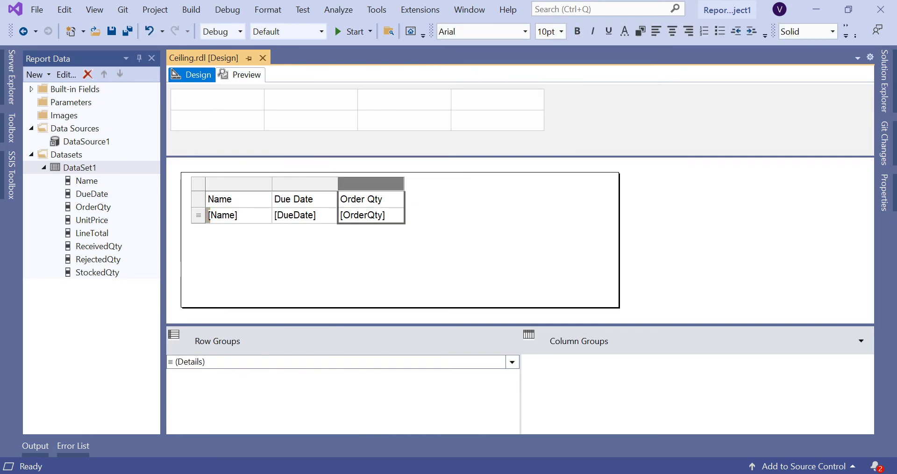
right_click(361, 184)
mouse_move(401, 191)
left_click(505, 209)
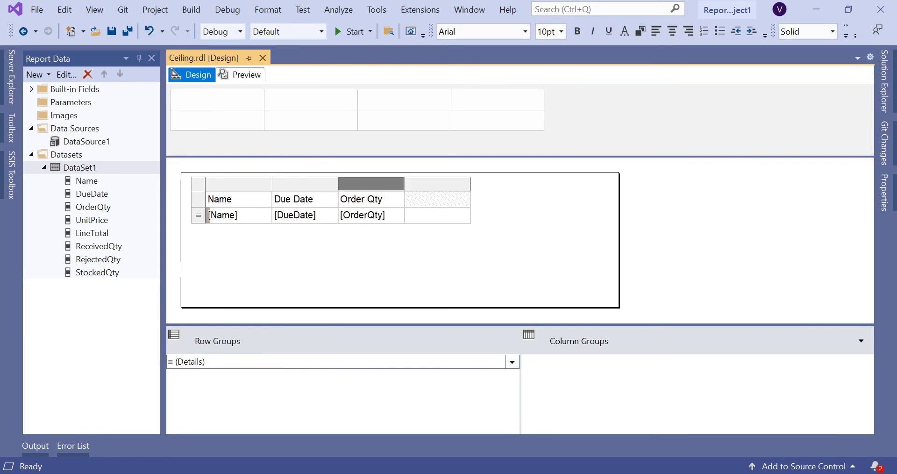
right_click(447, 184)
mouse_move(491, 190)
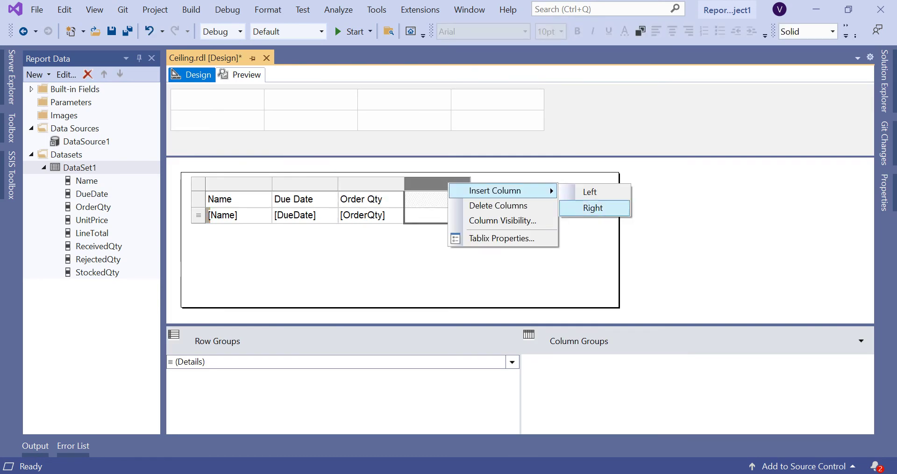
left_click(591, 207)
- Fill the two empty table columns with the UnitPrice and LineTotal fields, and preview the report
left_click(464, 213)
left_click(481, 271)
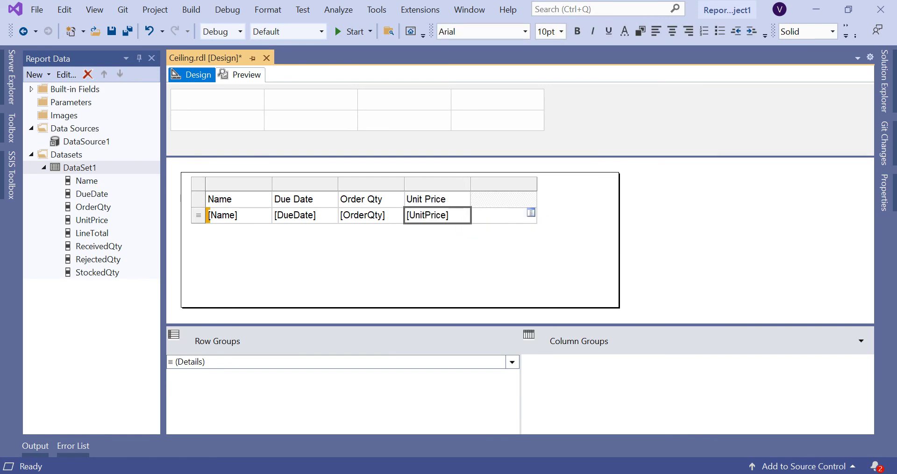
left_click(531, 213)
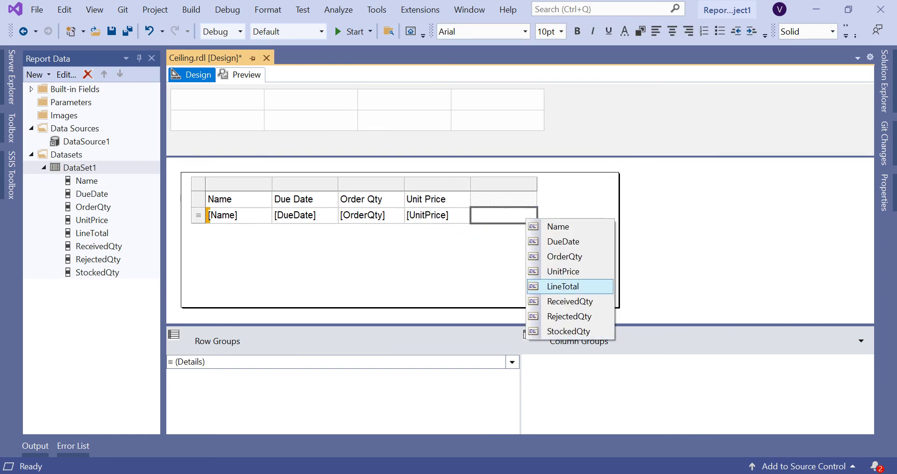
left_click(560, 287)
left_click(240, 74)
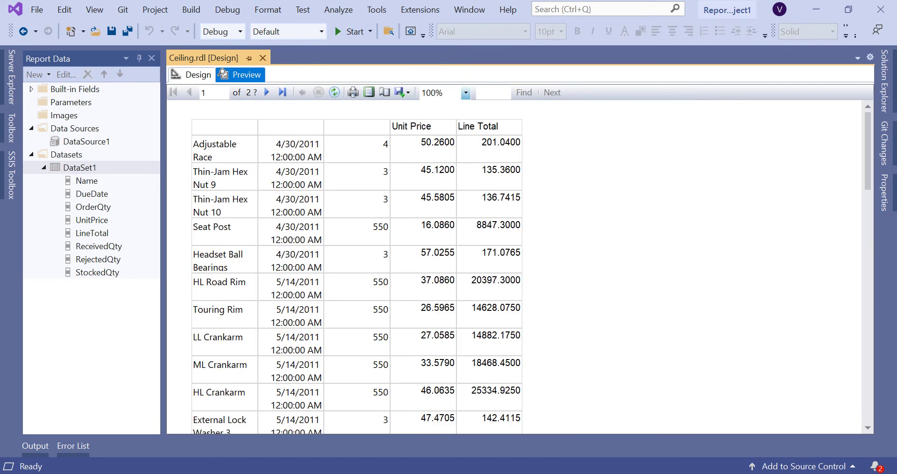
- Insert a column before Name in the table, fill it with the StockedQty field, and preview the report
left_click(191, 74)
left_click(238, 199)
right_click(241, 184)
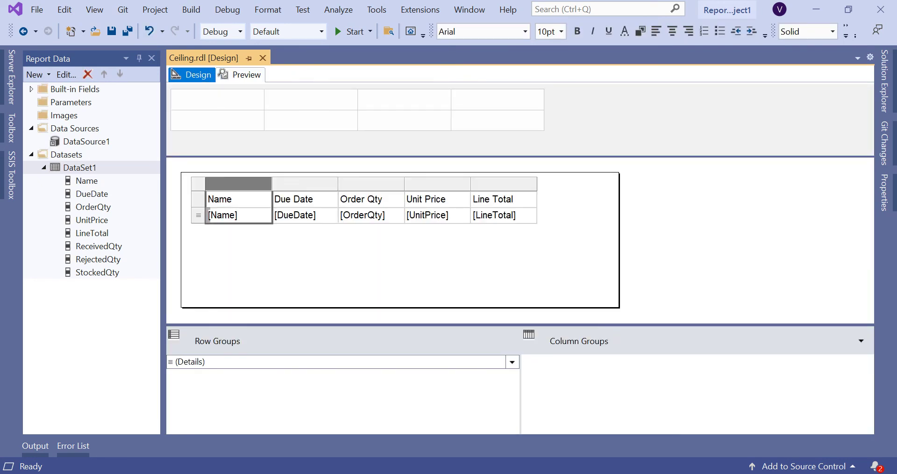
right_click(240, 183)
mouse_move(327, 190)
left_click(381, 190)
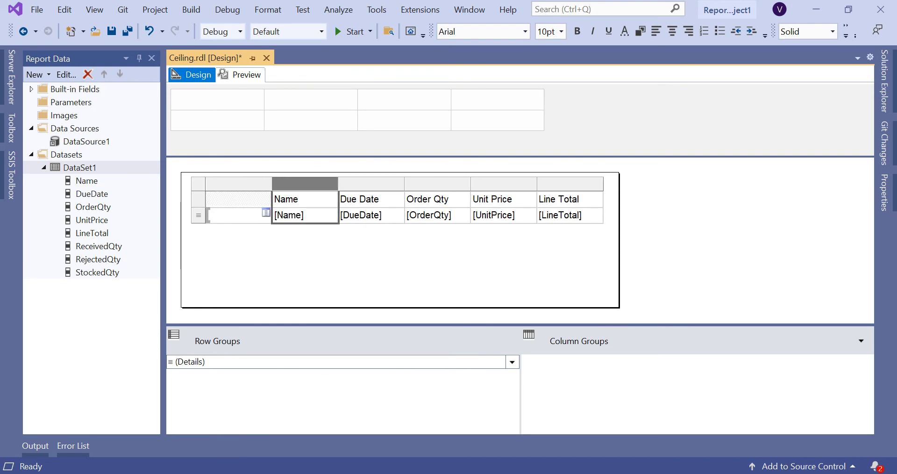
left_click(266, 212)
left_click(303, 331)
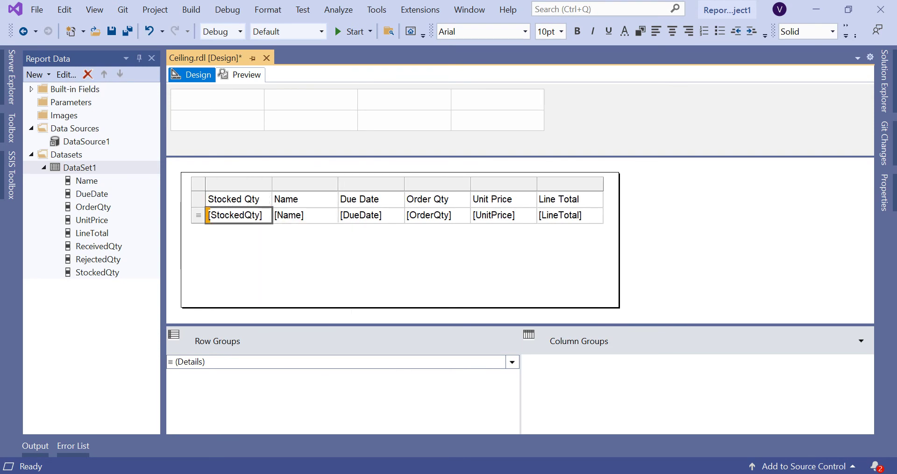
left_click(241, 75)
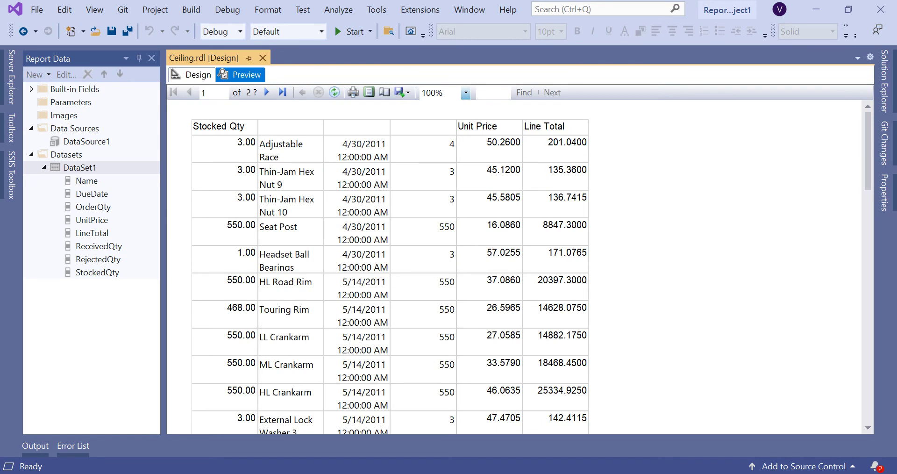
- Widen the report body beyond the table's last column and preview the report rows
left_click(192, 75)
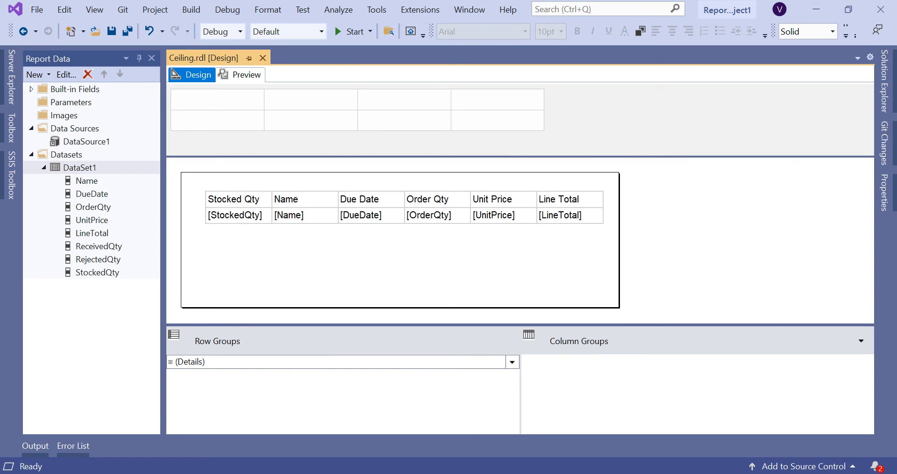
left_click_drag(619, 238, 733, 238)
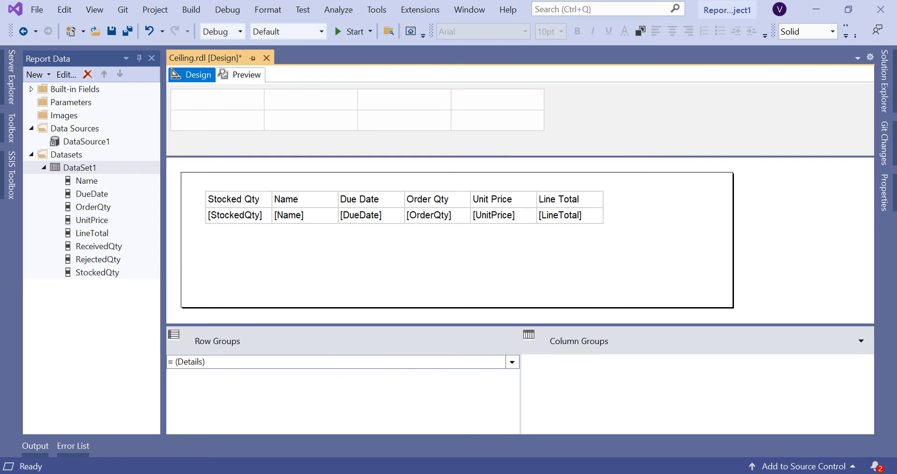
left_click(241, 75)
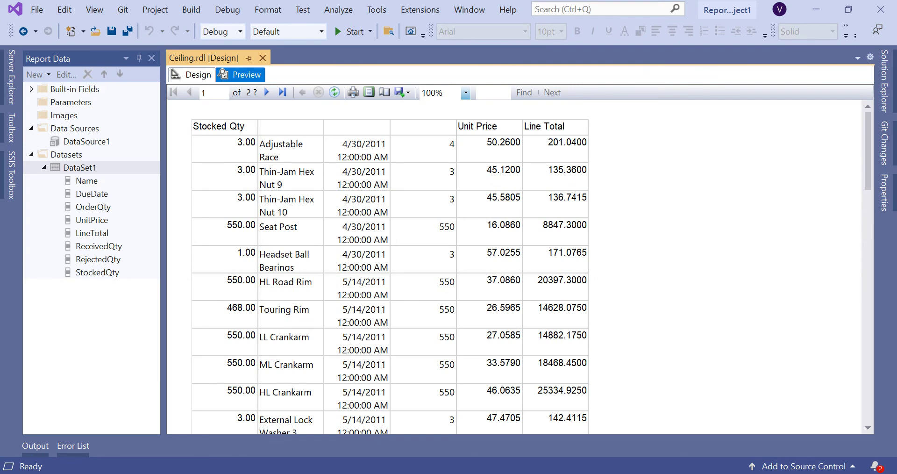
scroll(531, 267, "down", 3)
scroll(532, 267, "up", 3)
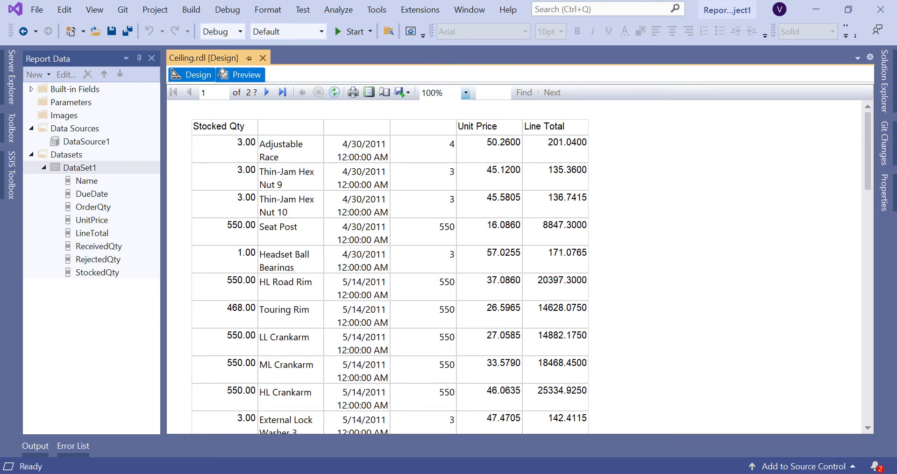
- Insert a new column after Line Total in the table and give it the header "Ceiling"
left_click(192, 74)
left_click(561, 214)
left_click(569, 182)
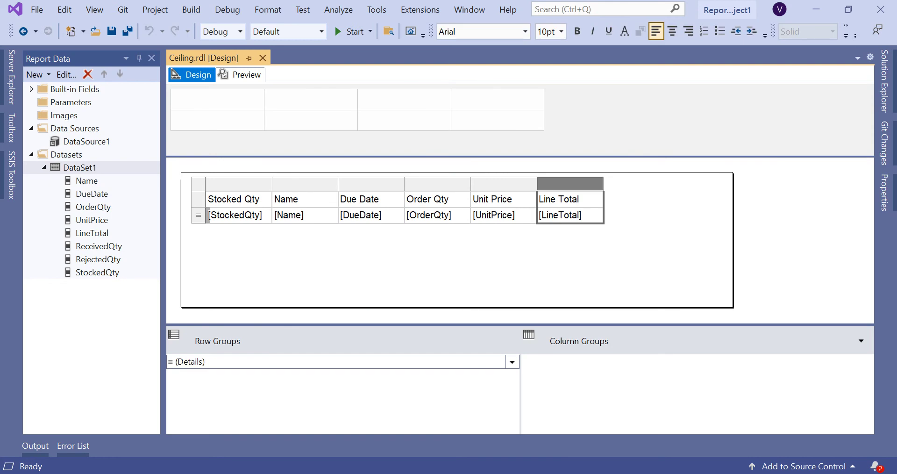
right_click(569, 184)
mouse_move(616, 193)
left_click(703, 211)
left_click(663, 213)
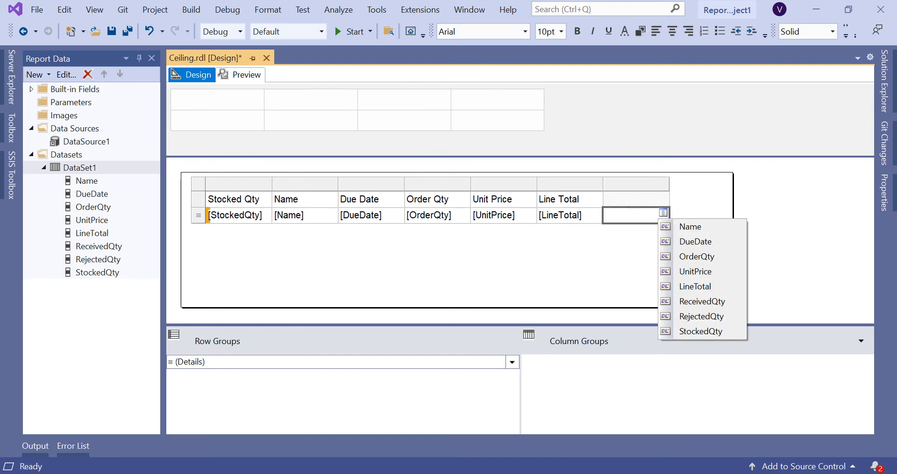
left_click(635, 199)
left_click(636, 199)
type("Ceiling")
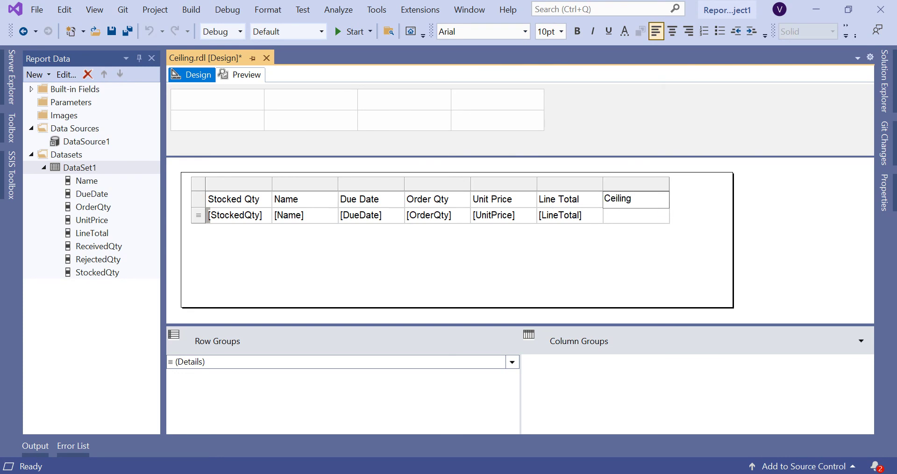
key("Escape")
- Open the expression editor for the empty detail cell under the Ceiling header
mouse_move(635, 215)
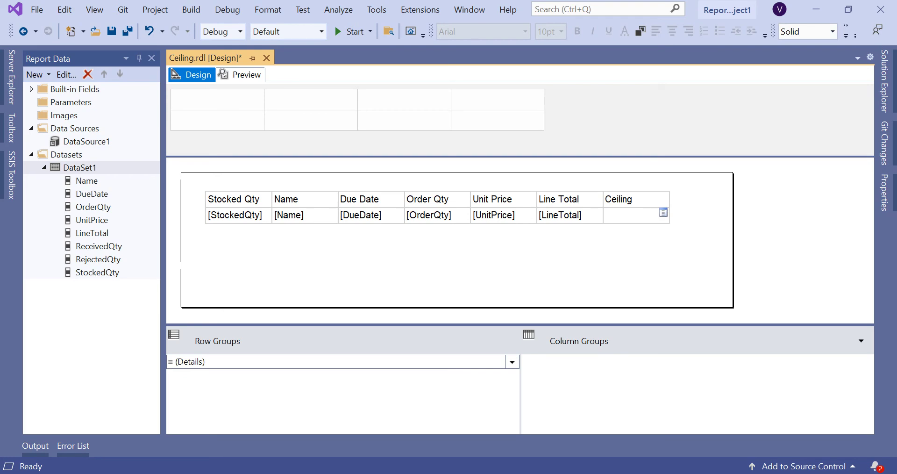
left_click(663, 212)
key("Escape")
right_click(650, 215)
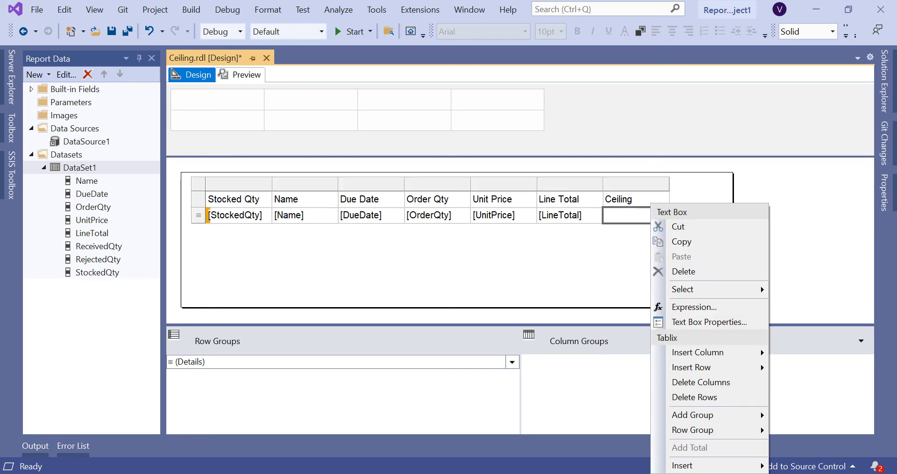
left_click(687, 307)
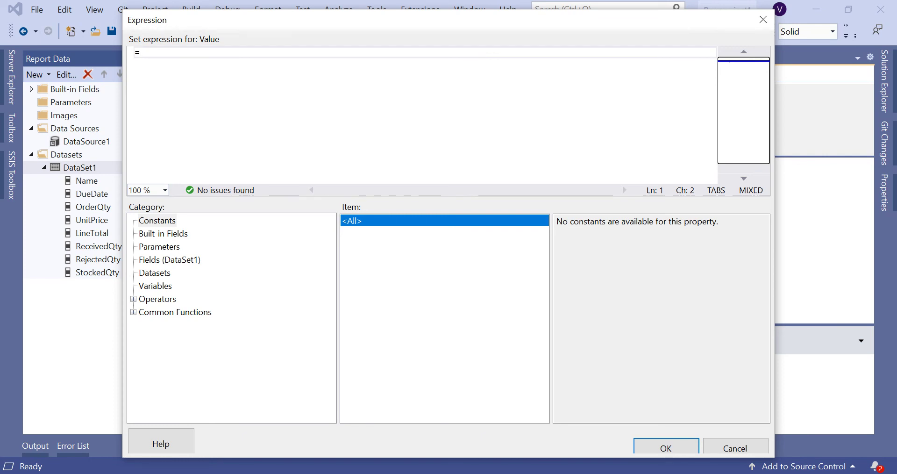
- Compare the descriptions and examples of the Math functions Ceiling and Round in the expression editor
left_click(133, 311)
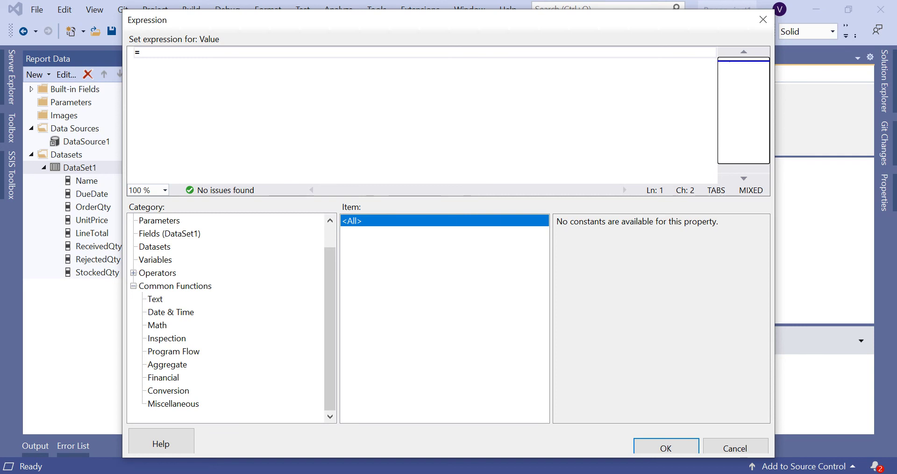
left_click(157, 325)
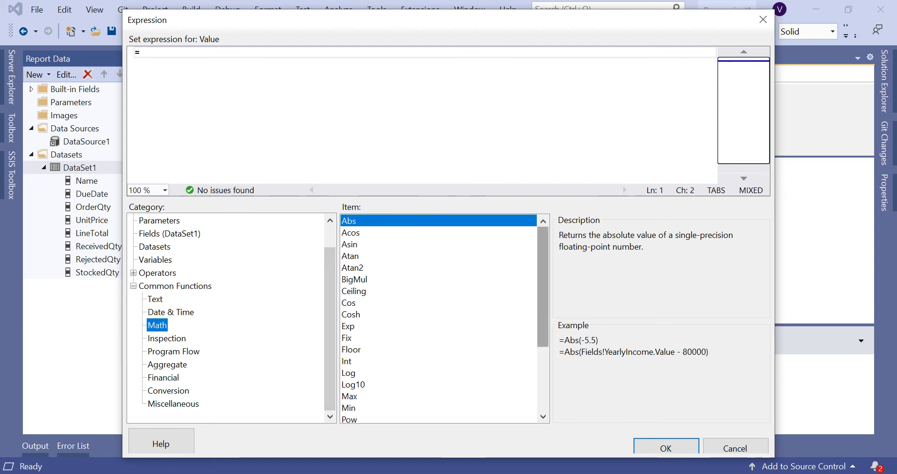
mouse_move(543, 287)
left_mouse_down()
mouse_move(542, 350)
mouse_move(543, 284)
left_mouse_up()
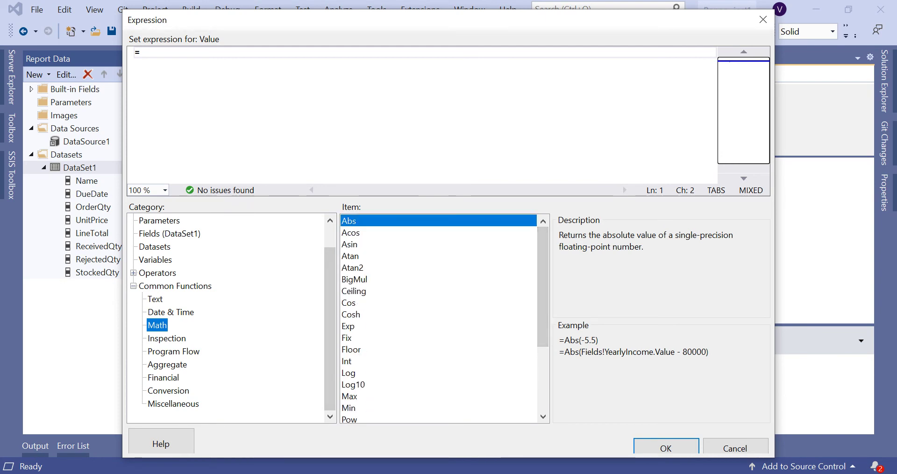
left_click(354, 290)
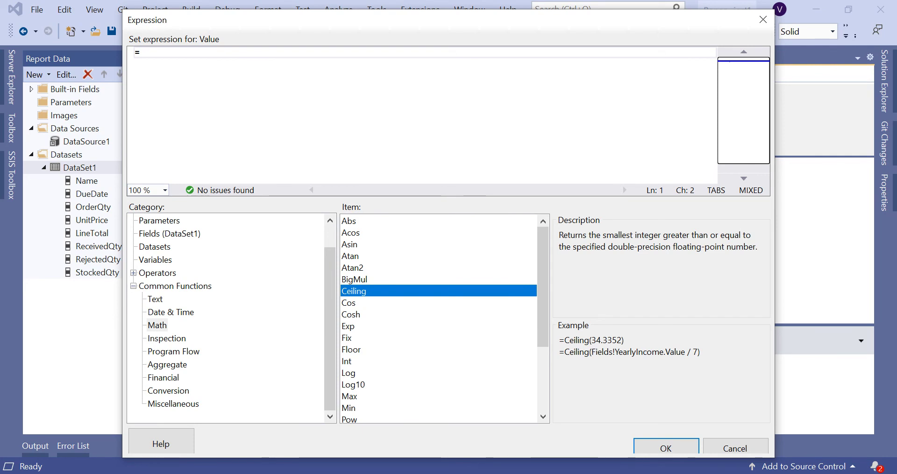
left_click_drag(564, 340, 671, 351)
scroll(438, 318, "down", 2)
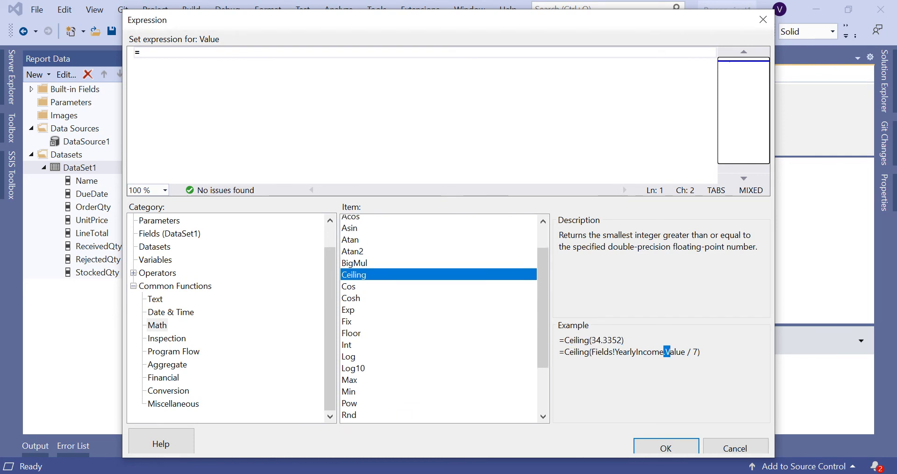
left_click(353, 372)
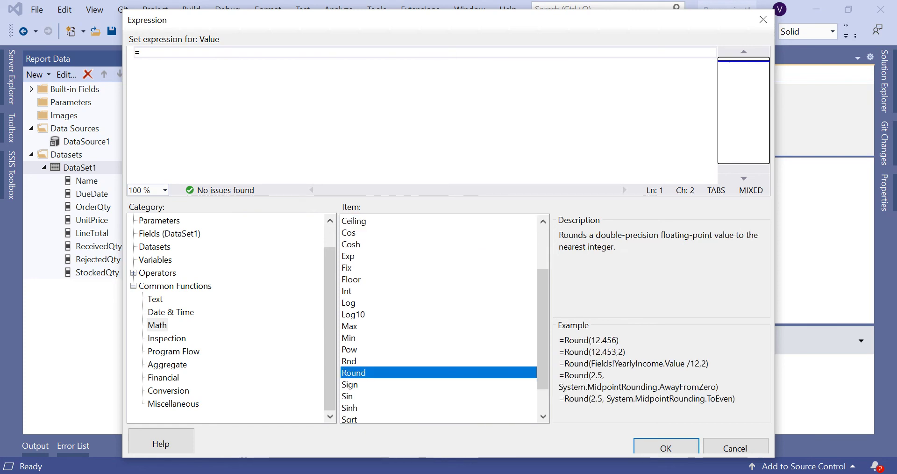
left_click_drag(564, 235, 615, 247)
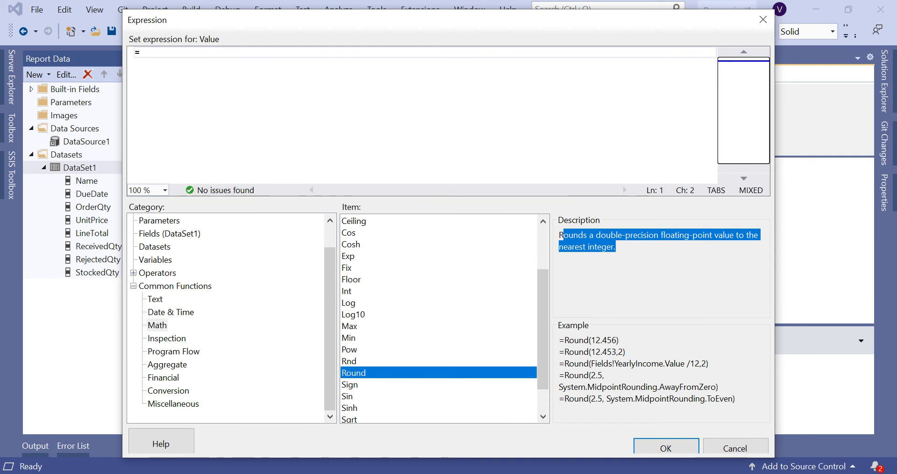
left_click(616, 247)
scroll(438, 318, "up", 2)
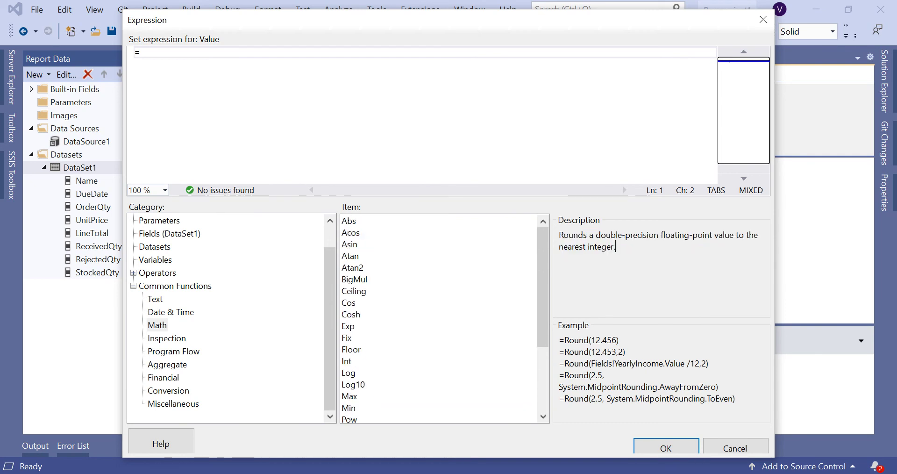
left_click(353, 291)
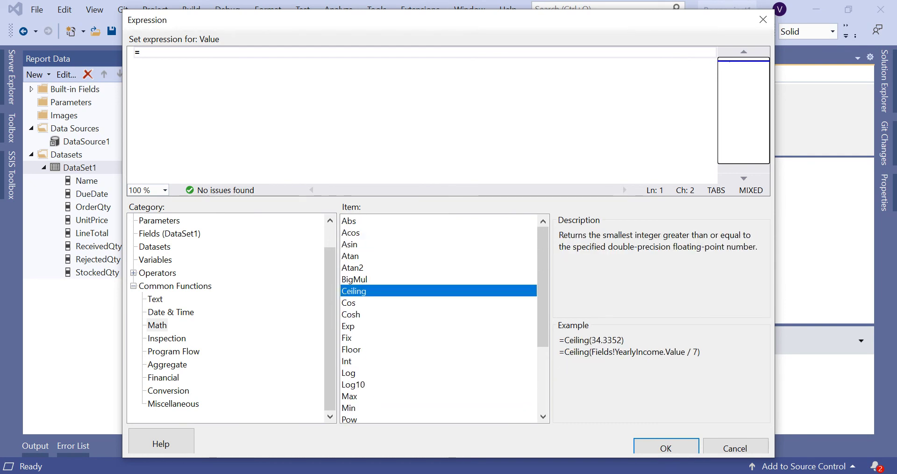
left_click(350, 256)
left_click(354, 279)
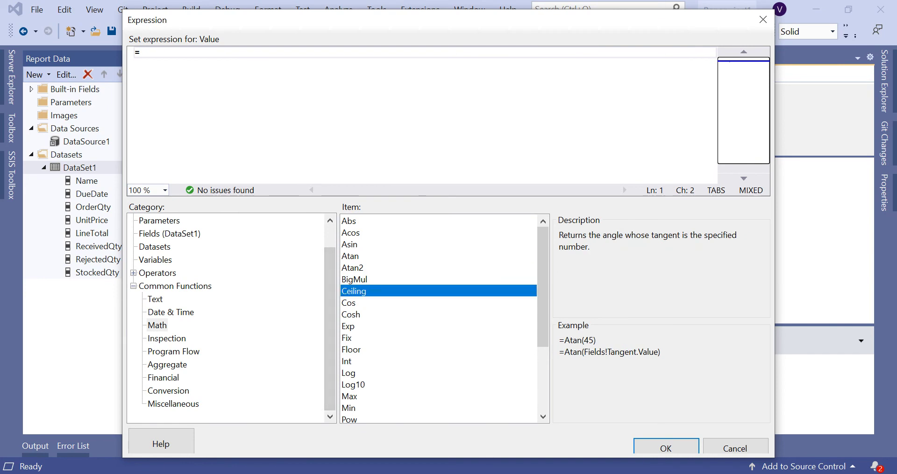
left_click(350, 244)
- Set the cell's expression to =Ceiling(Fields!UnitPrice.Value) and apply it
type("C")
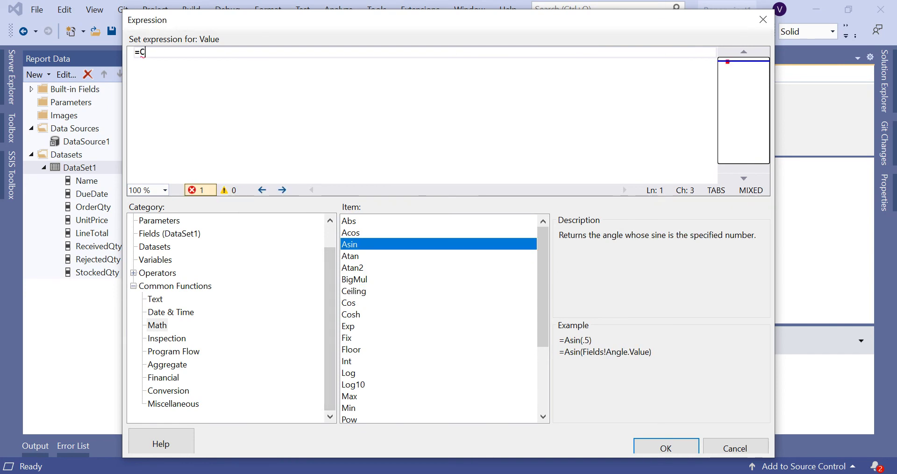
type("eiling(")
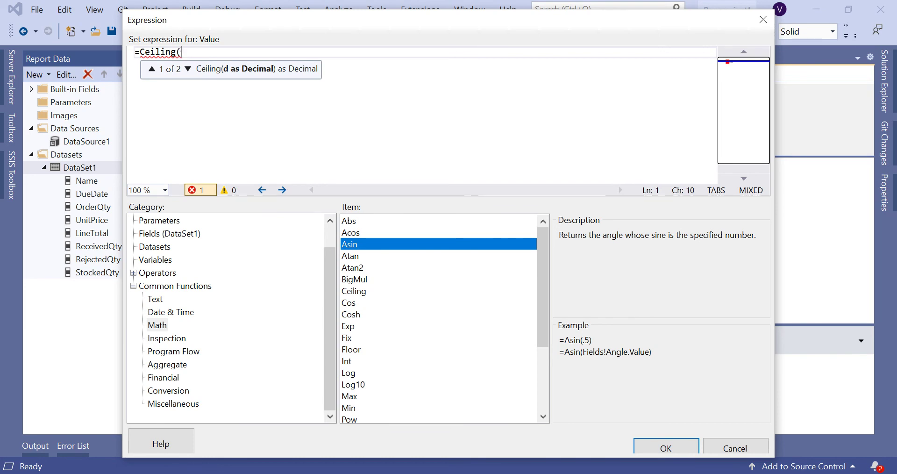
key("Down")
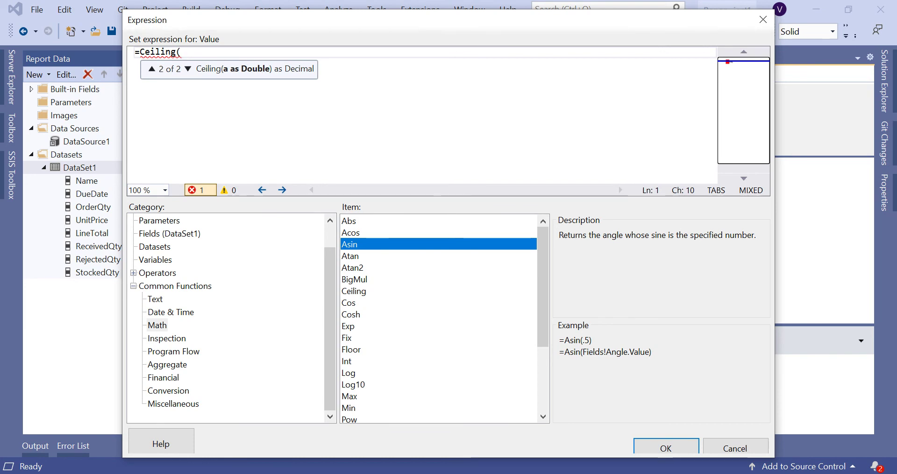
key("Escape")
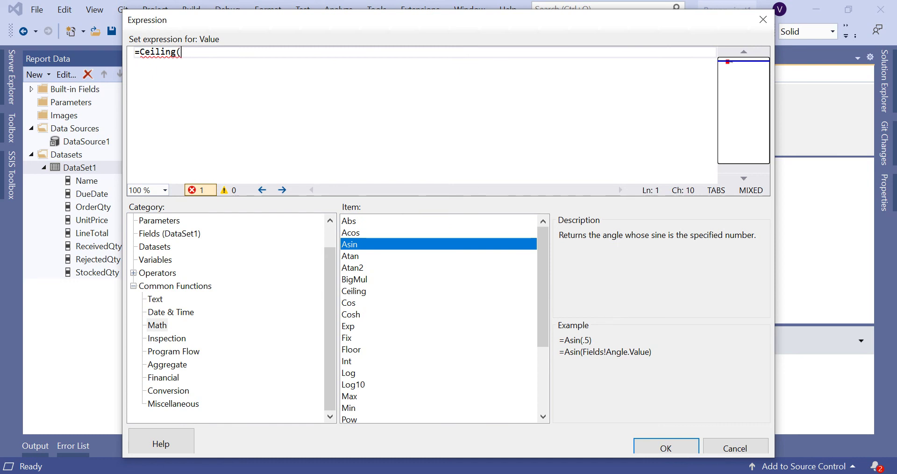
left_click(169, 233)
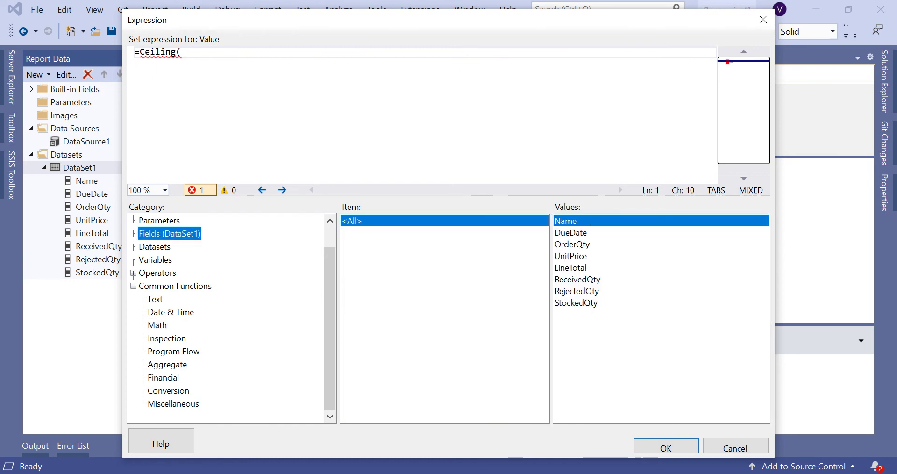
double_click(571, 256)
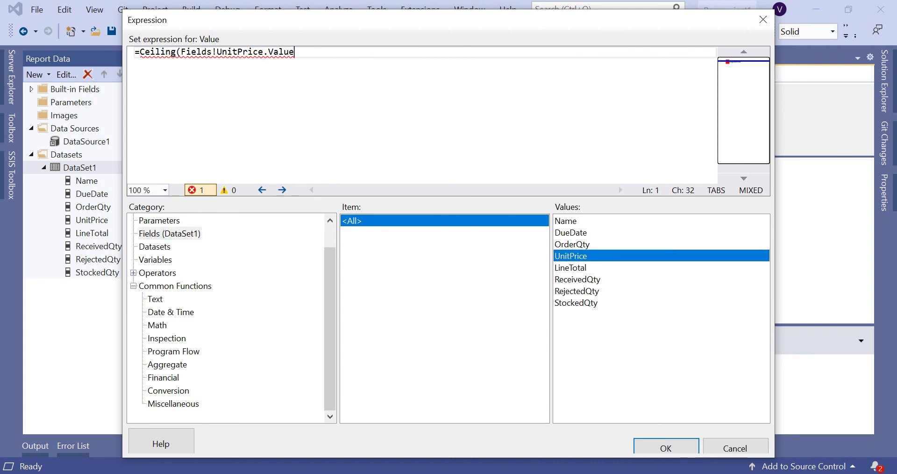
type(")")
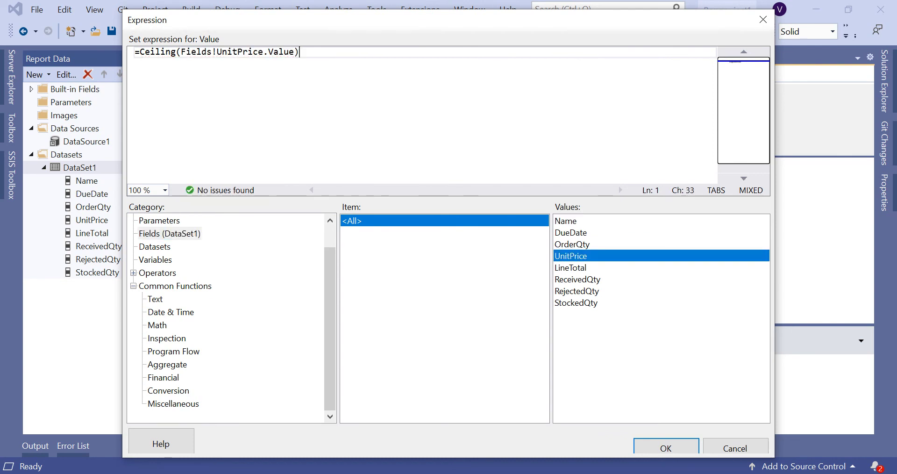
key("Return")
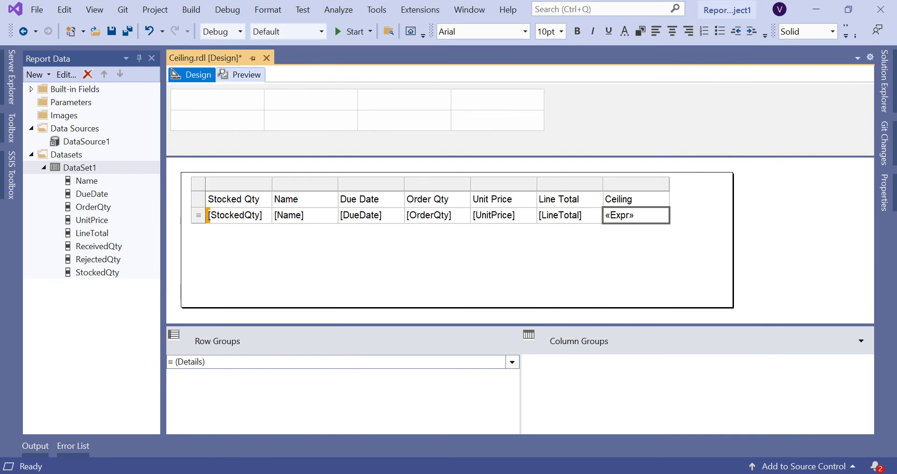
- Preview the report and set the Report Data pane to auto-hide
left_click(241, 74)
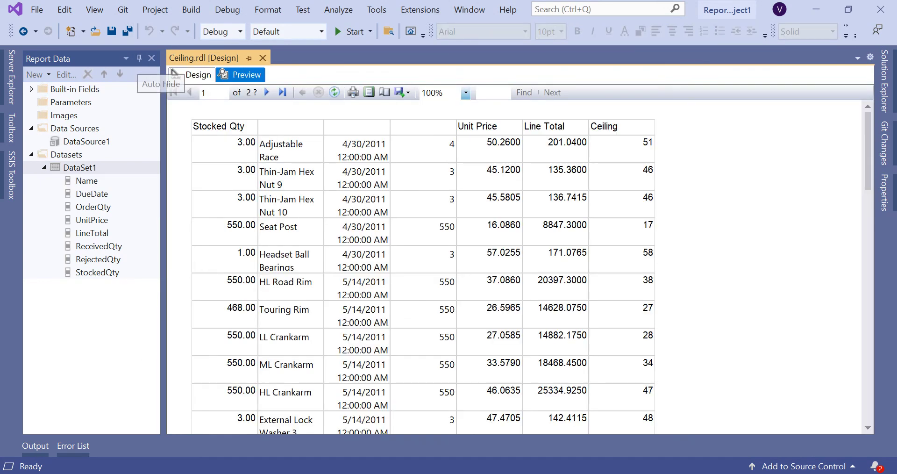
left_click(138, 58)
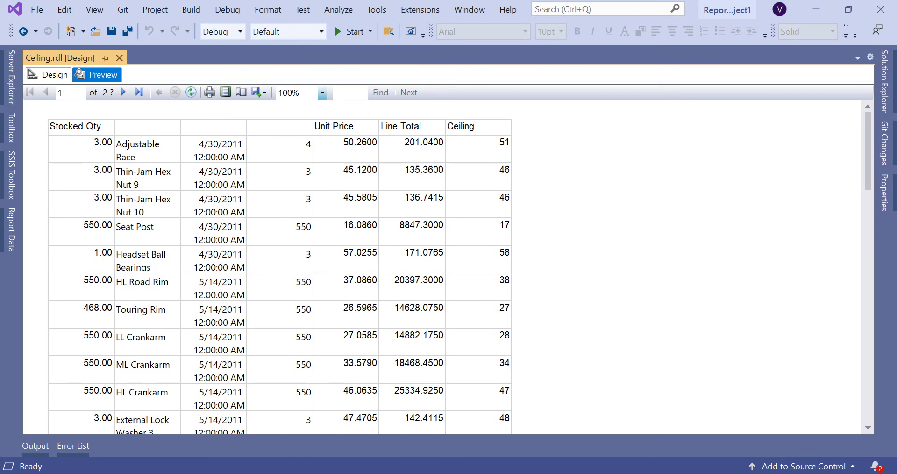
- Return to the report design and review the expression of the Ceiling column's detail cell
left_click(54, 74)
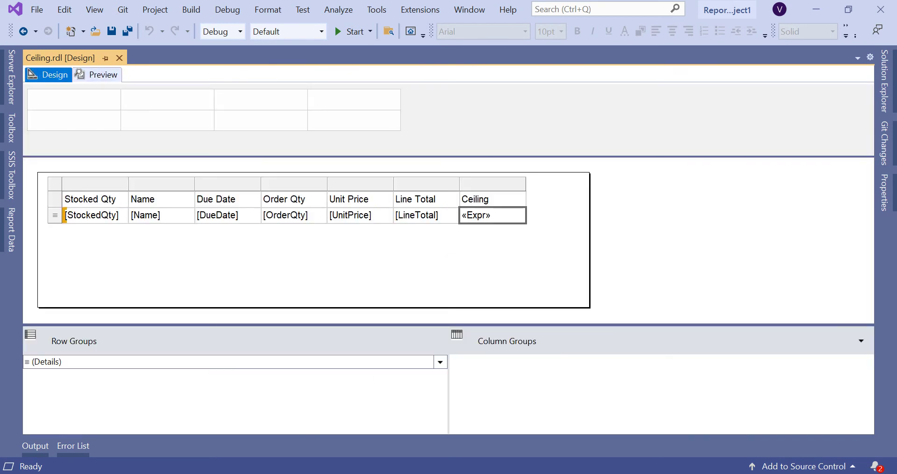
right_click(487, 216)
left_click(531, 306)
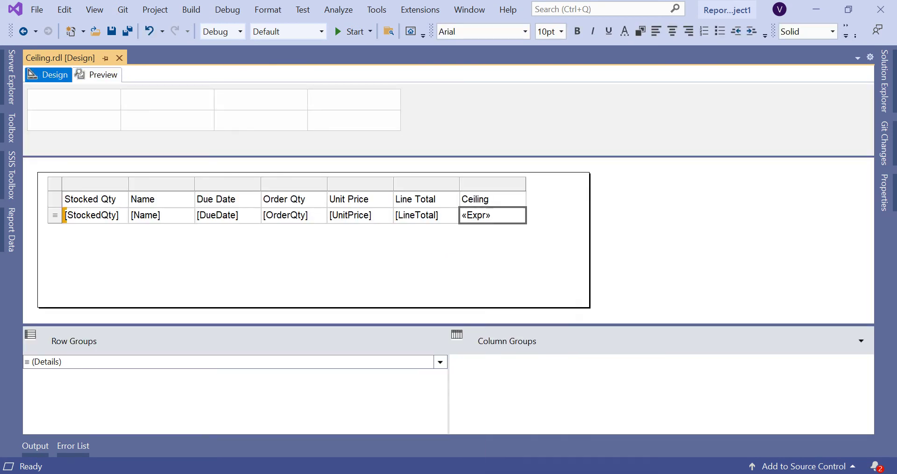
left_click(763, 19)
- Change the Ceiling column's header to "Ceiling- UP" and preview the report rows
double_click(488, 198)
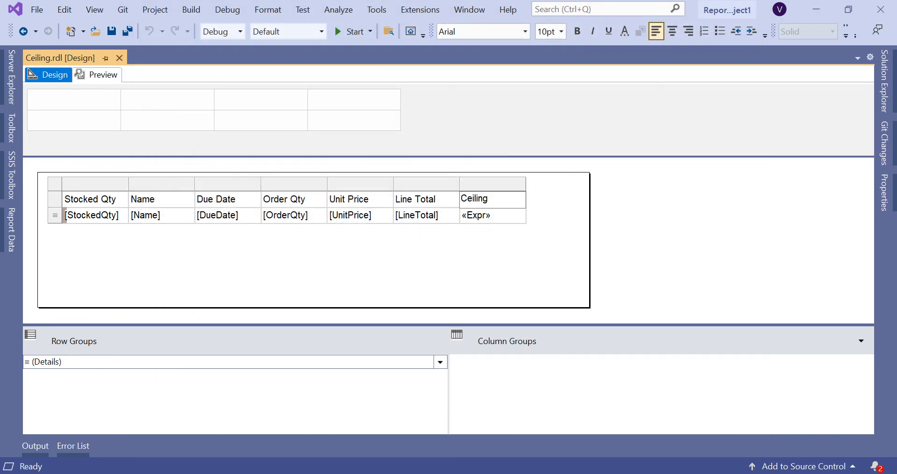
type("- UP")
left_click(313, 266)
left_click(97, 74)
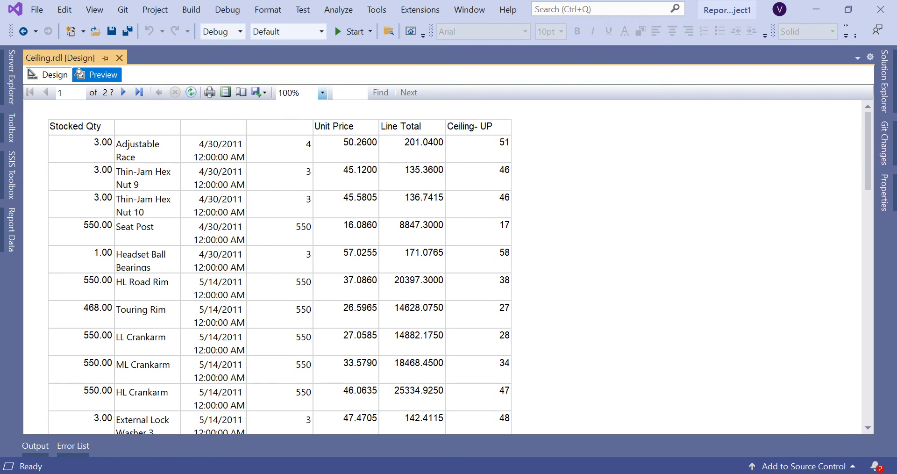
scroll(448, 267, "down", 10)
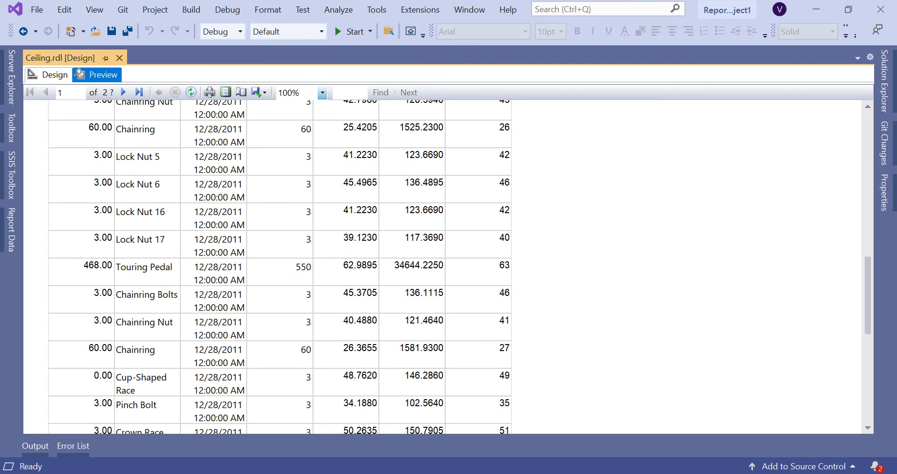
scroll(448, 266, "up", 10)
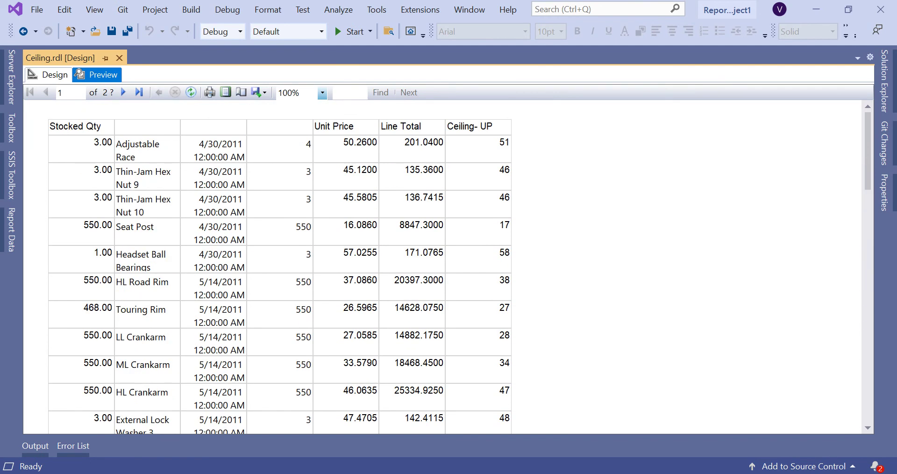
- Insert a new column after Ceiling- UP in the report table and give it the header "Round-UP"
left_click(48, 74)
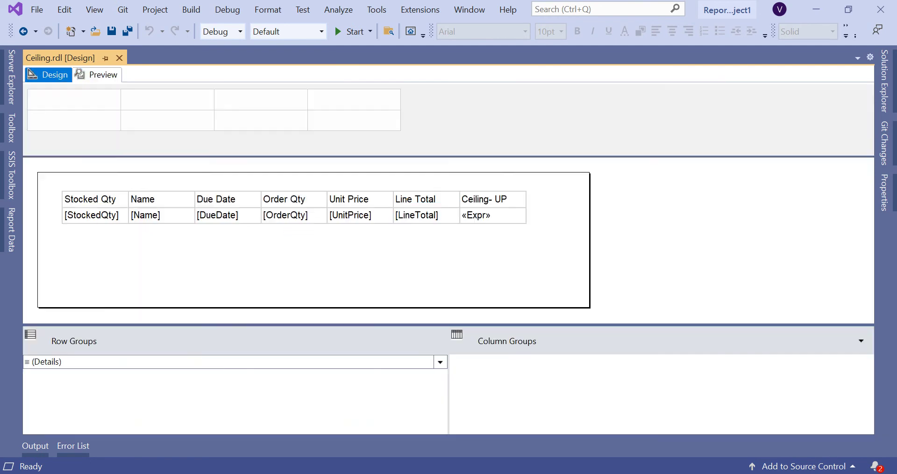
left_click(492, 215)
left_click(492, 184)
right_click(493, 183)
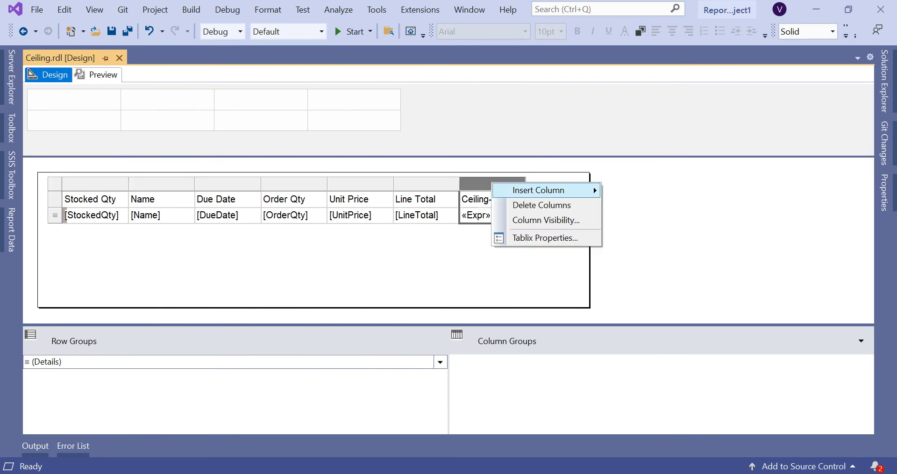
mouse_move(538, 190)
left_click(624, 208)
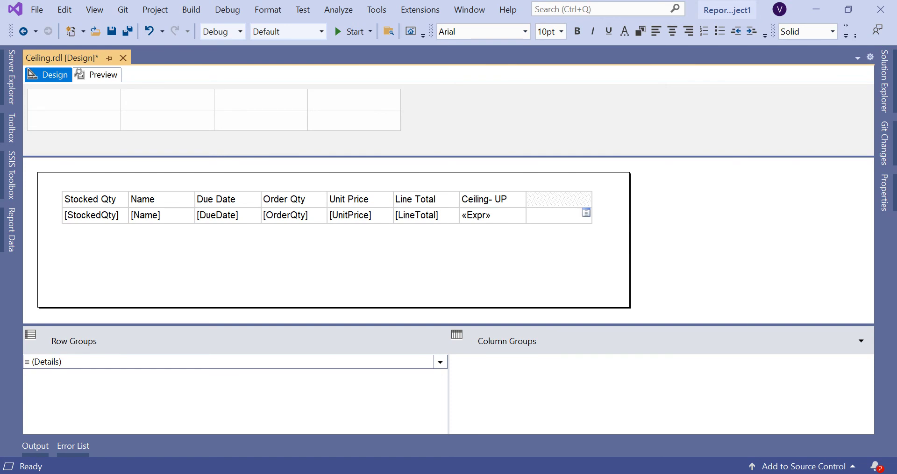
right_click(554, 202)
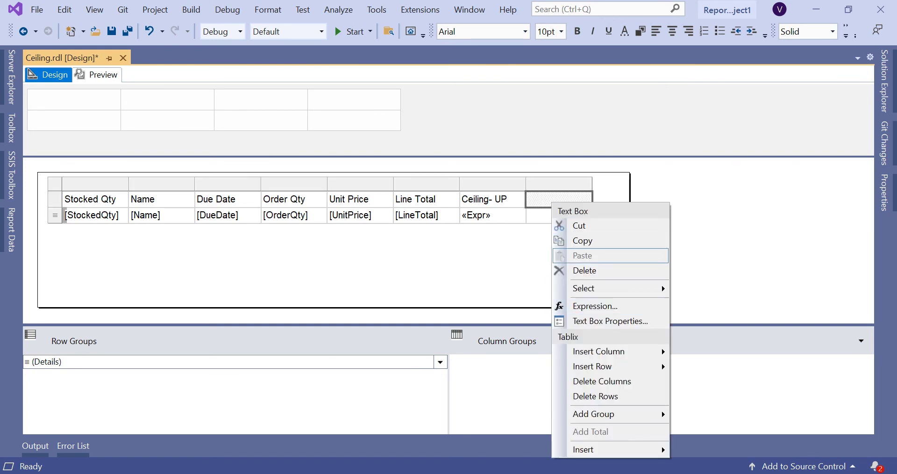
left_click(550, 199)
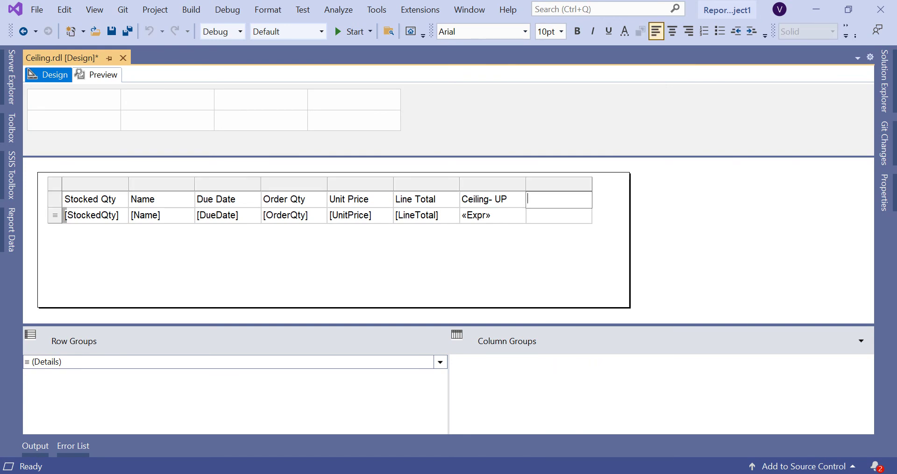
type("Round-UP")
- Begin the Round-UP column's detail cell expression with =Round( and check the Round function among the Math common functions
right_click(569, 216)
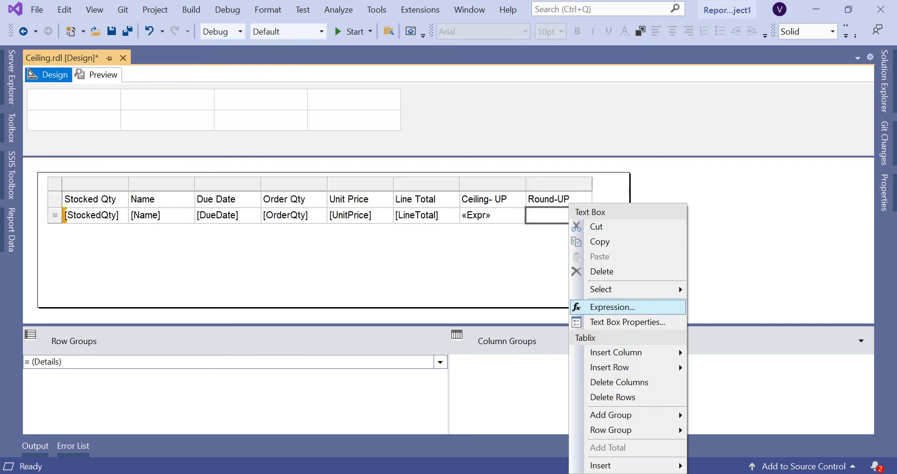
left_click(612, 307)
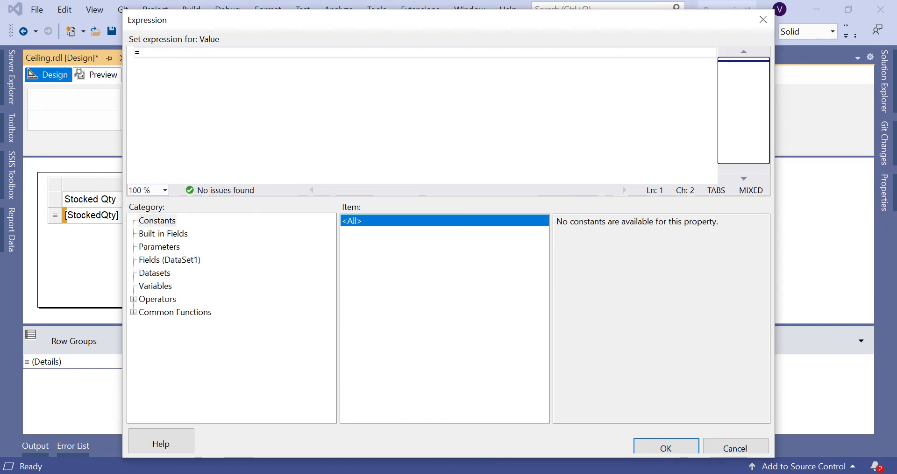
type("RO")
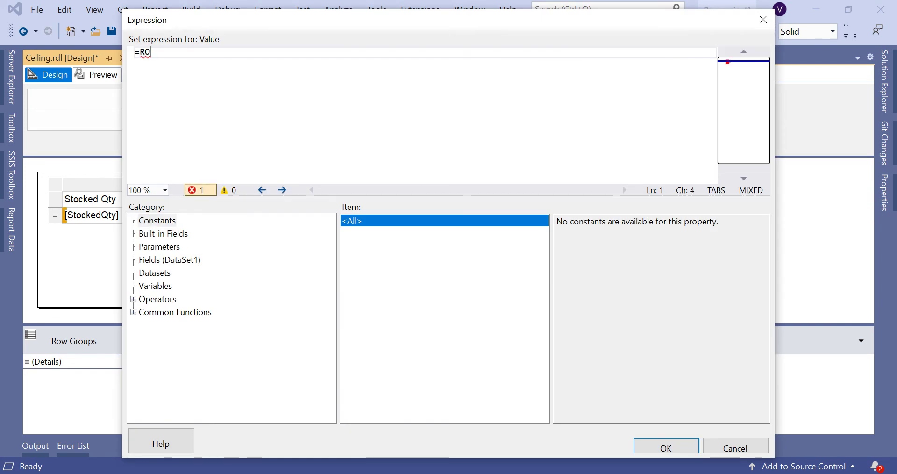
type("UND(")
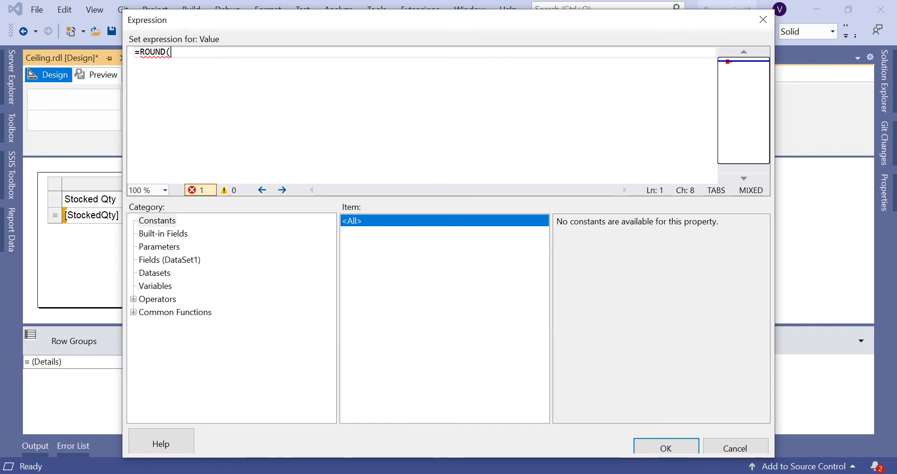
left_click(133, 312)
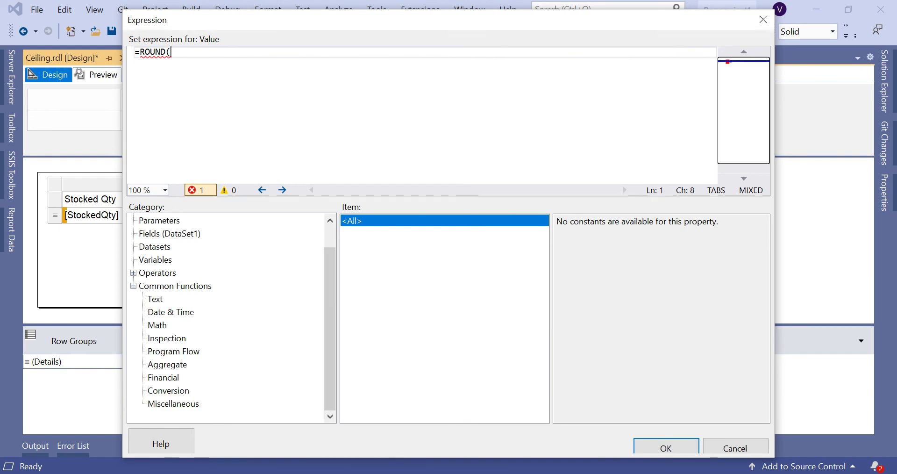
key("BackSpace")
key("BackSpace")
key("BackSpace")
key("BackSpace")
key("BackSpace")
type("ound(")
left_click(157, 325)
scroll(438, 318, "down", 3)
left_click(353, 337)
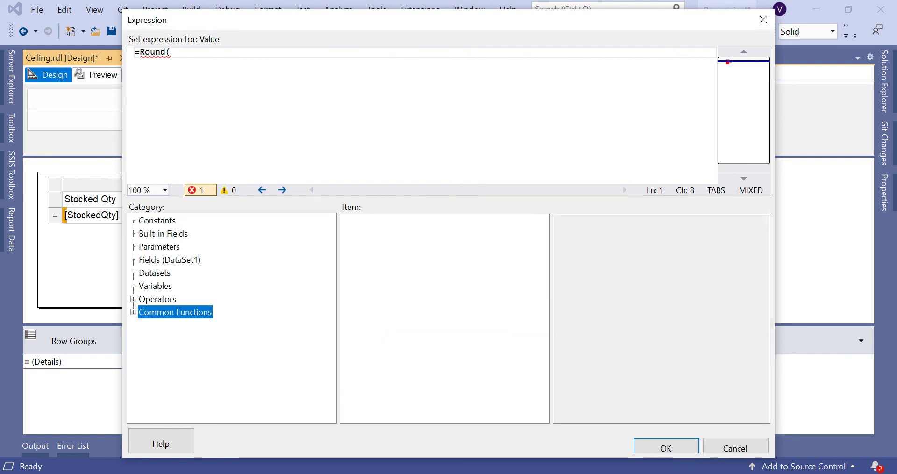
- Complete the expression with the DataSet1 UnitPrice field as =Round(Fields!UnitPrice.Value), apply it and save the report
left_click(169, 259)
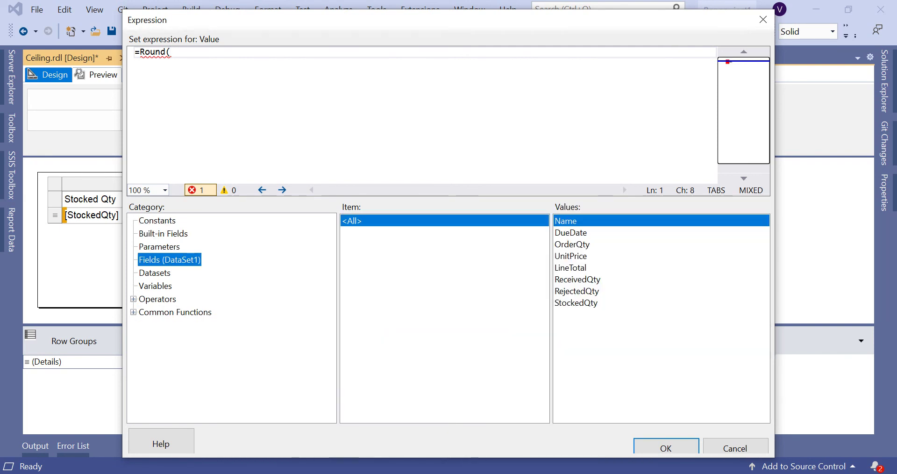
double_click(570, 256)
type(")")
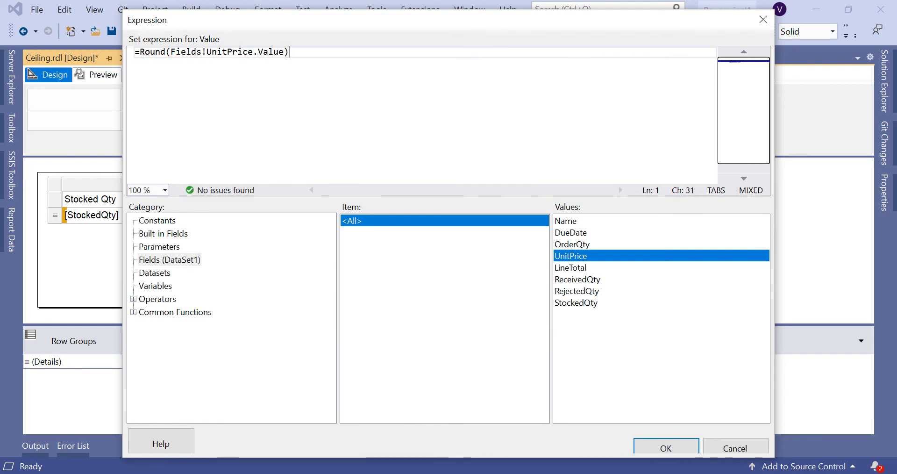
left_click(666, 446)
key("Escape")
key("ctrl+s")
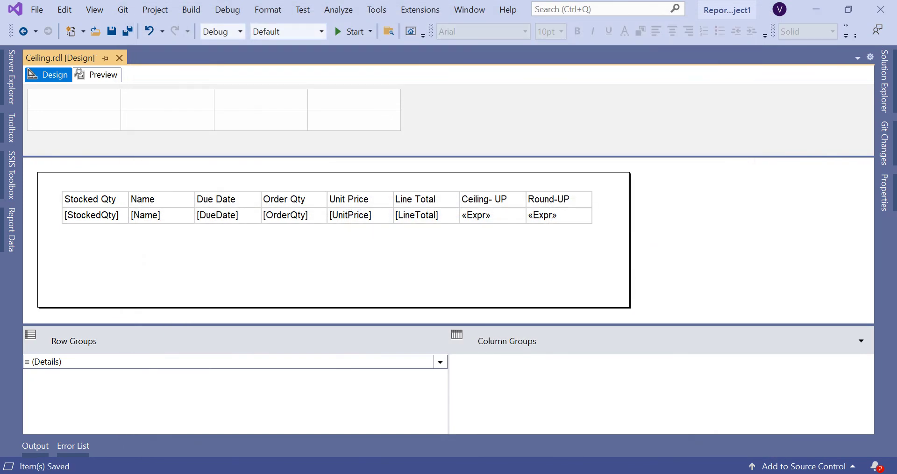
- Preview the report and compare the Ceiling- UP and Round-UP values with the unit price across the rows
left_click(97, 75)
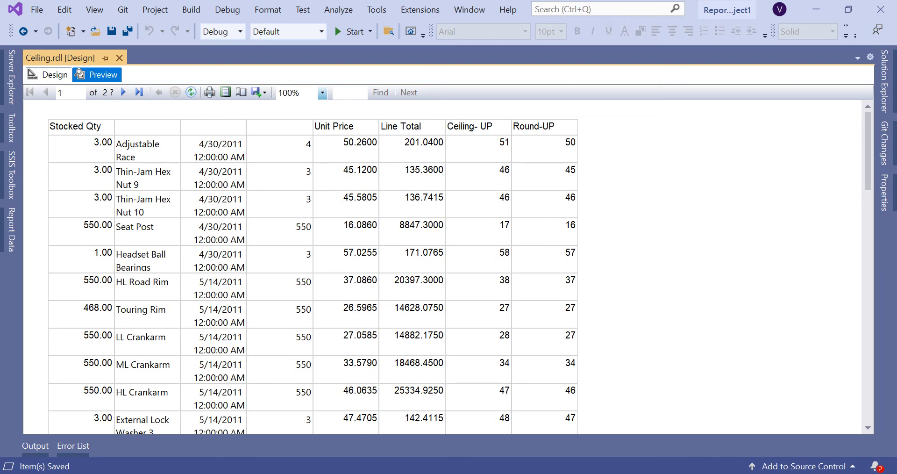
scroll(444, 266, "down", 10)
scroll(444, 267, "up", 12)
scroll(444, 266, "down", 20)
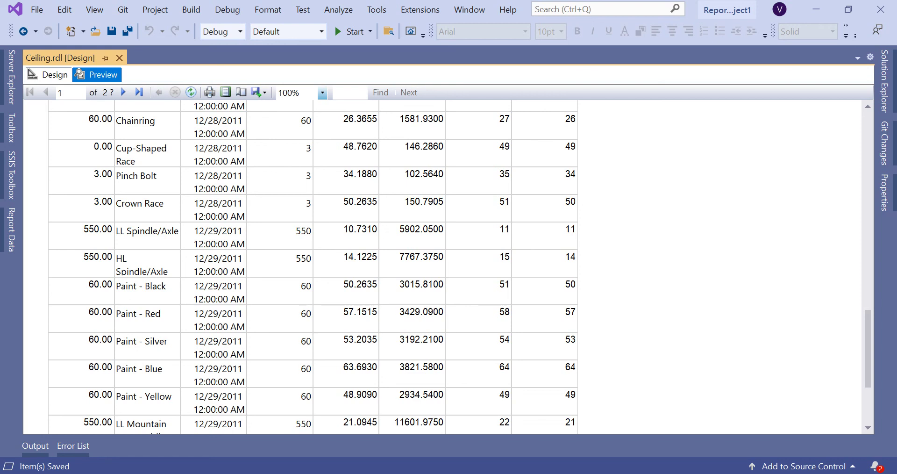
scroll(444, 266, "up", 3)
scroll(313, 267, "up", 14)
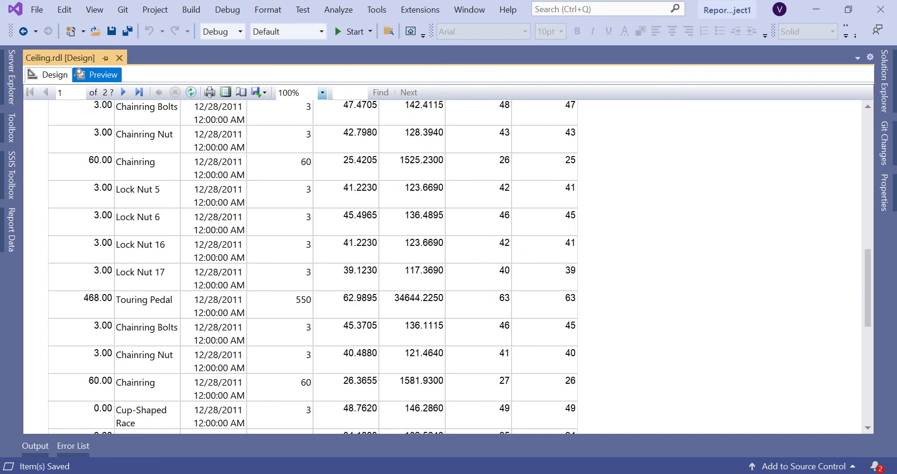
scroll(313, 267, "up", 9)
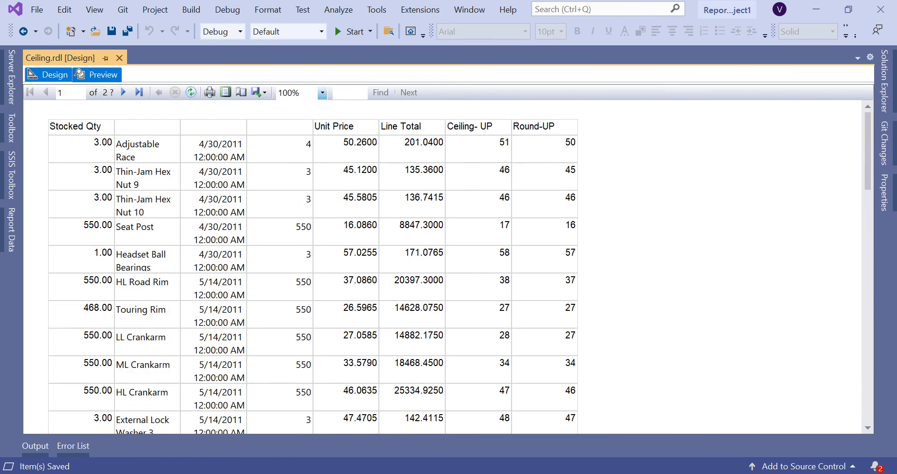
- Return to the design, reopen the Round-UP detail cell's expression and examine the Math functions, including Rnd, Round and Sqrt
left_click(49, 75)
right_click(565, 215)
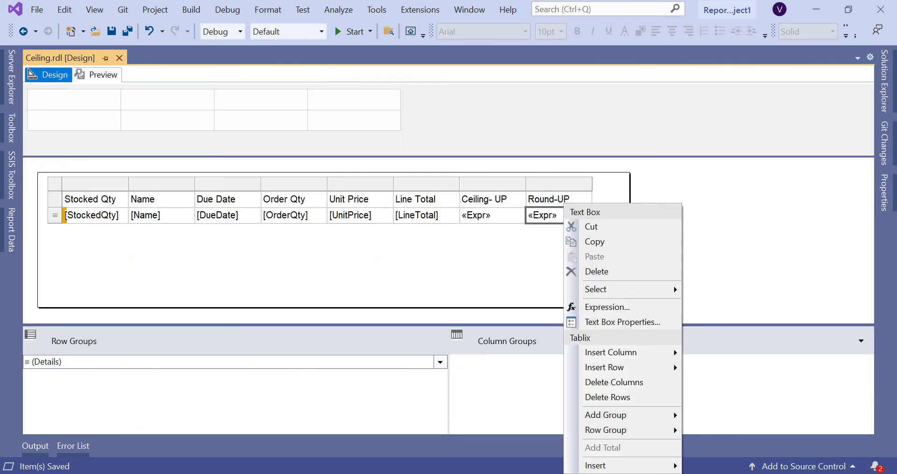
left_click(607, 307)
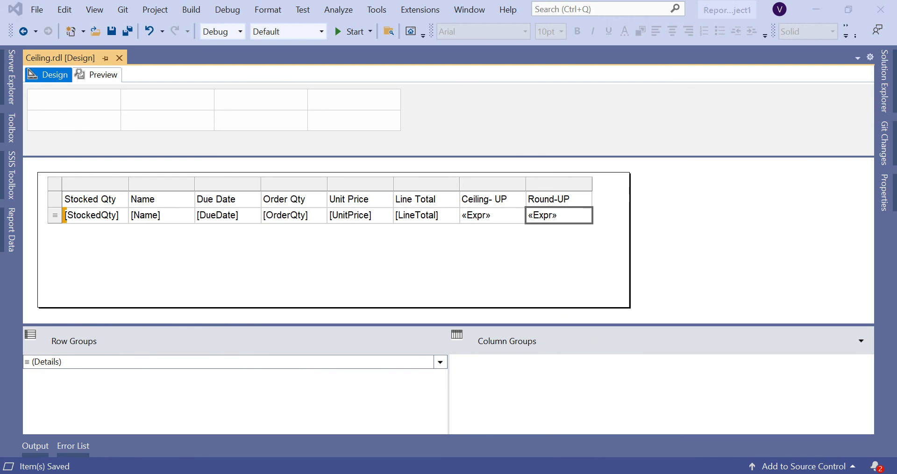
left_click(133, 312)
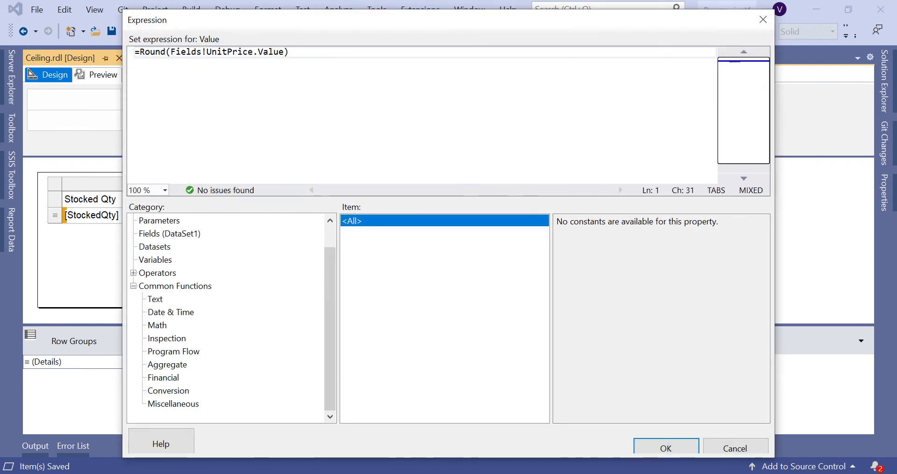
left_click(157, 324)
left_click_drag(543, 286, 543, 336)
left_click(349, 349)
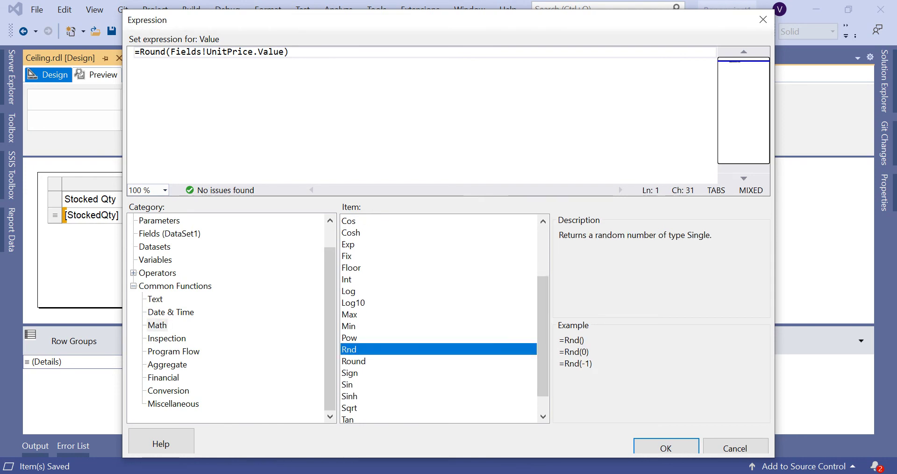
left_click(353, 361)
left_click(349, 407)
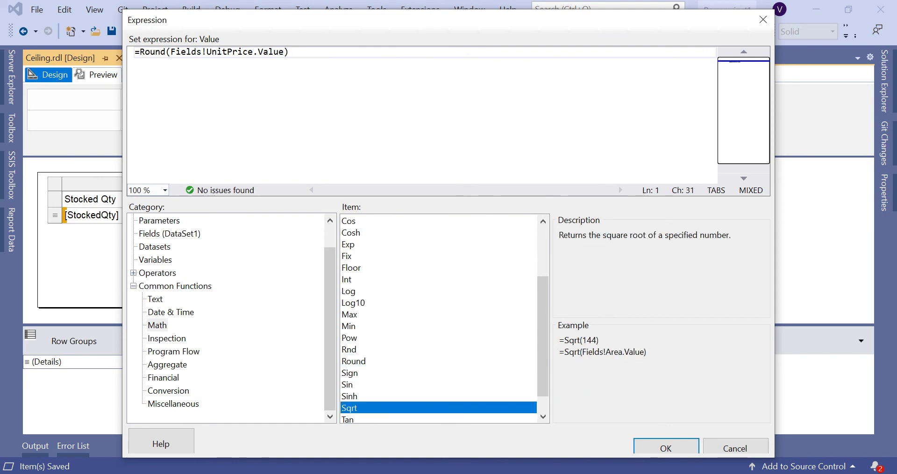
scroll(438, 319, "up", 1)
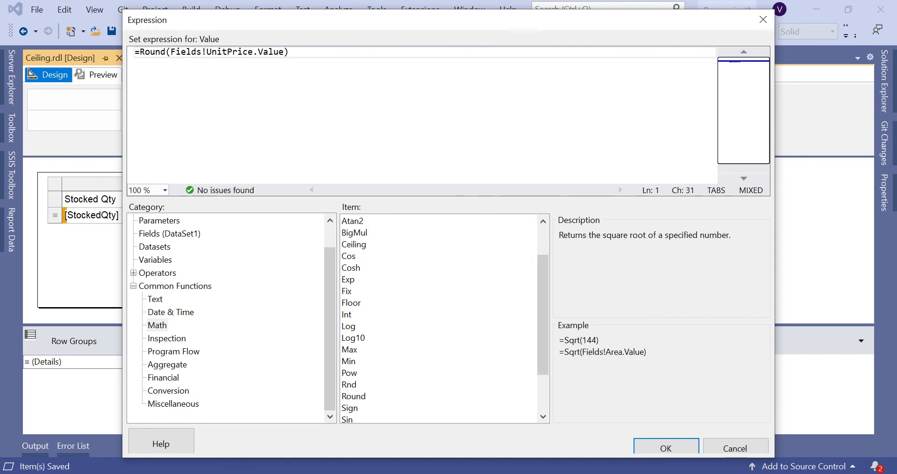
scroll(438, 319, "up", 2)
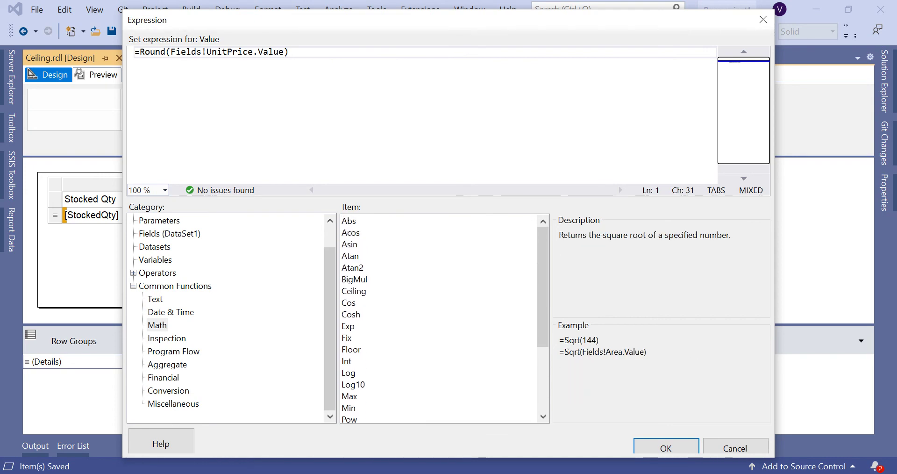
scroll(438, 319, "down", 3)
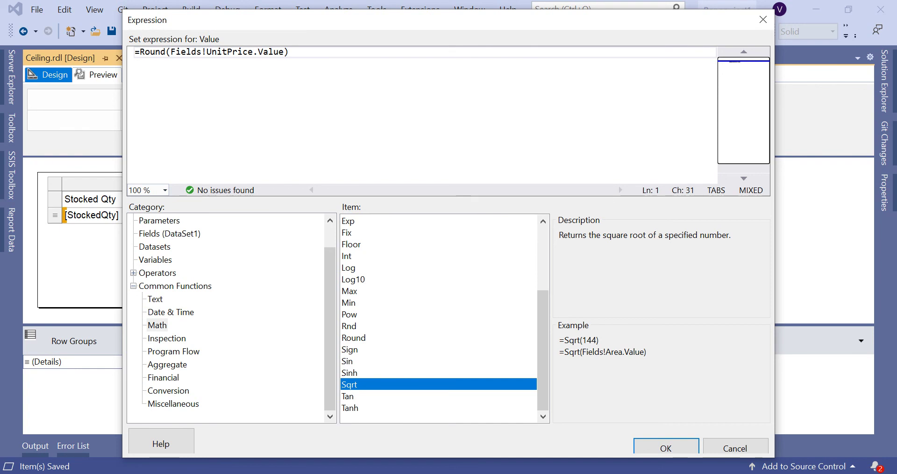
- Examine the Text, Date & Time and Miscellaneous common functions, reading the descriptions of Level, Lookup, LookupSet and RowNumber
left_click(155, 299)
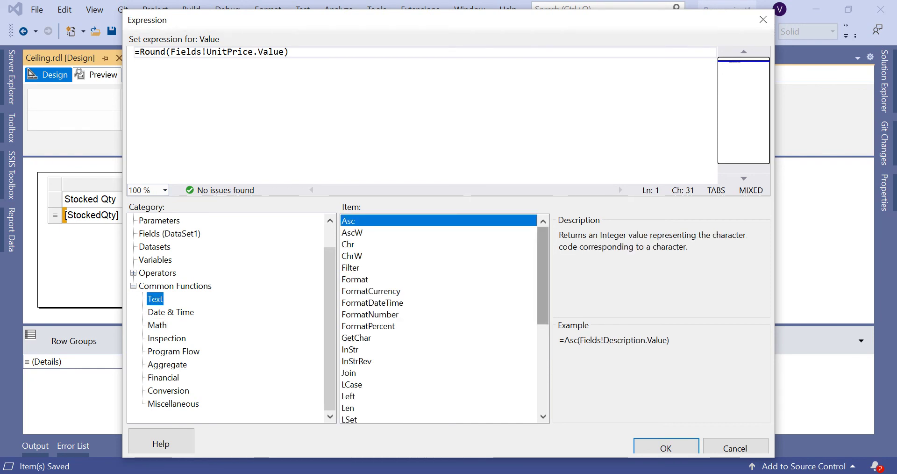
scroll(438, 318, "down", 5)
left_click(170, 312)
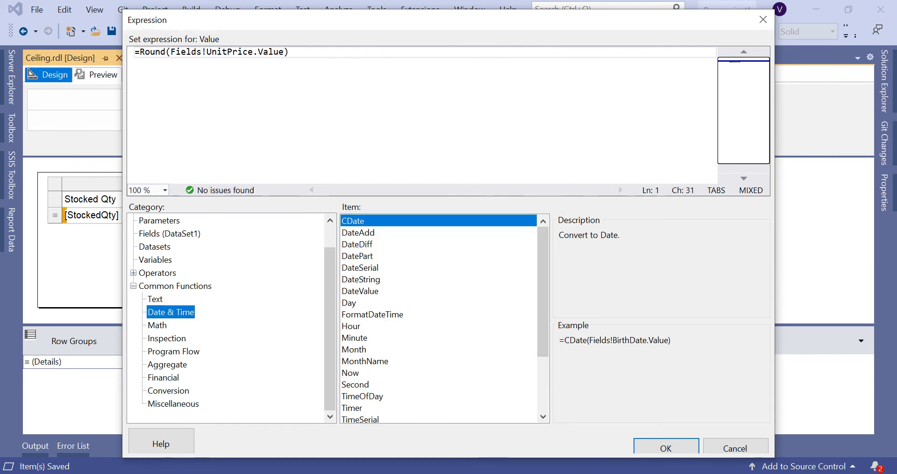
left_click(173, 403)
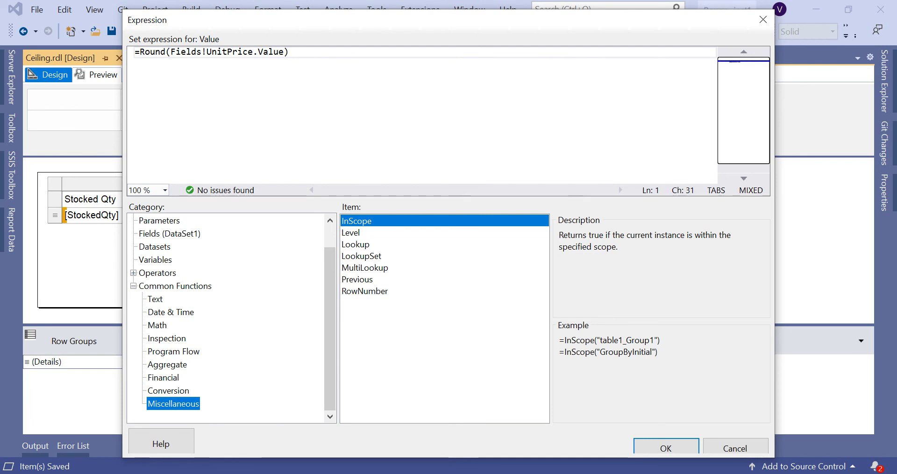
left_click(350, 232)
left_click(355, 243)
left_click(361, 256)
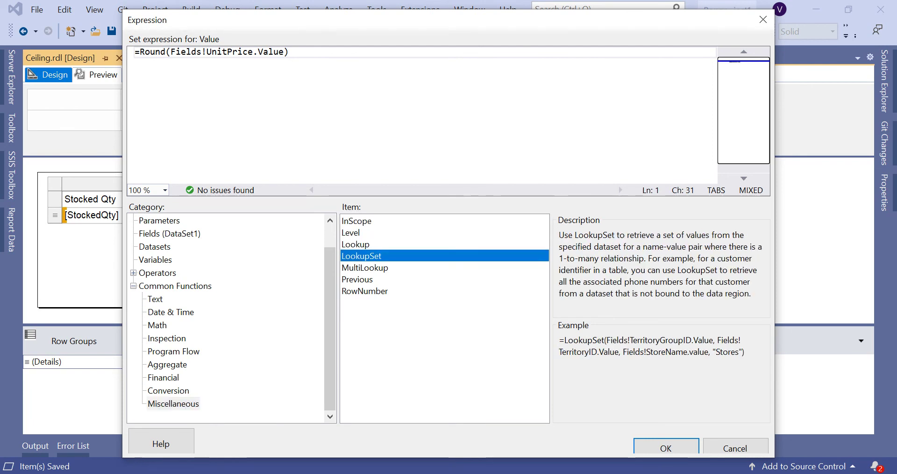
key("Down")
key("Down")
key("Down")
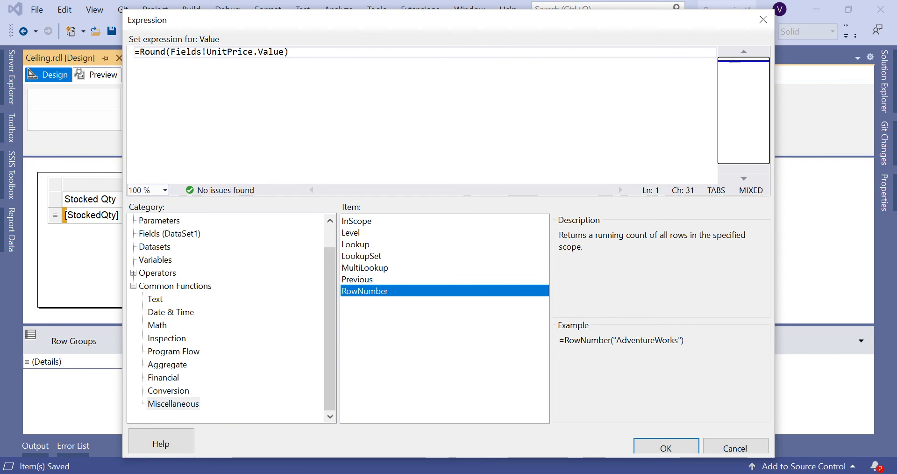
left_click(154, 298)
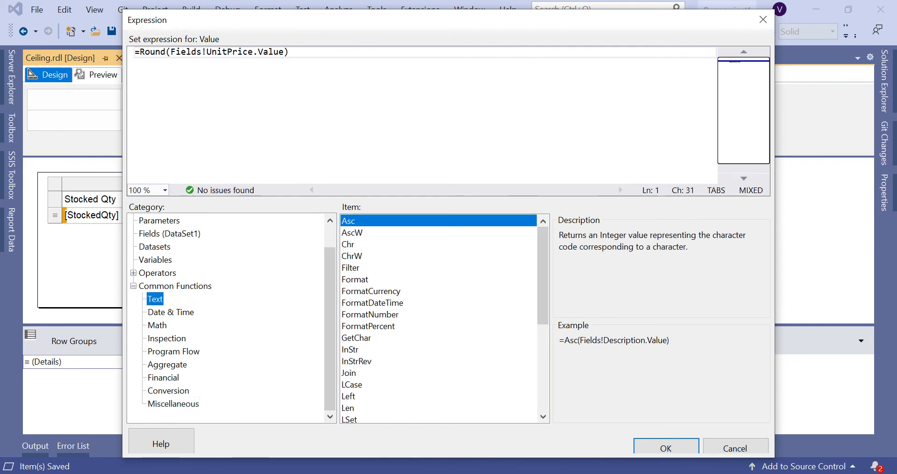
- Examine the Arithmetic, Comparison, Concatenation, Logical/Bitwise and Bit Shift operator categories for expressions
left_click(133, 272)
left_click(166, 285)
left_click(170, 298)
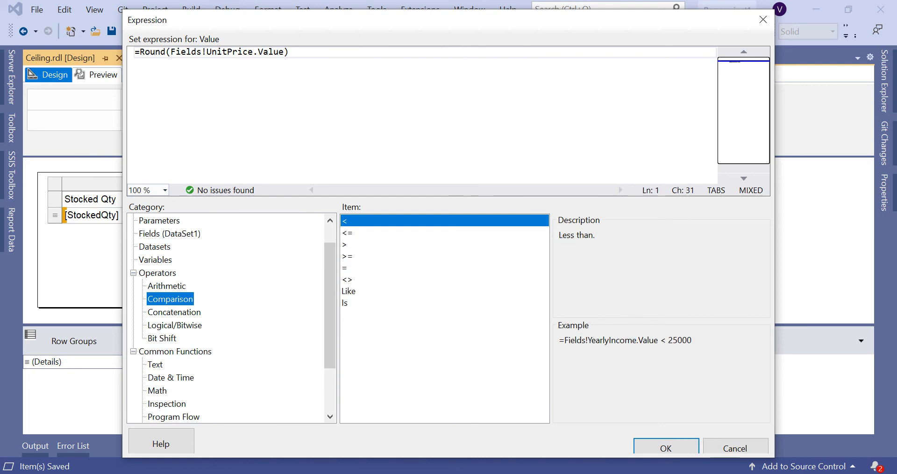
left_click(174, 312)
left_click(175, 324)
left_click(161, 338)
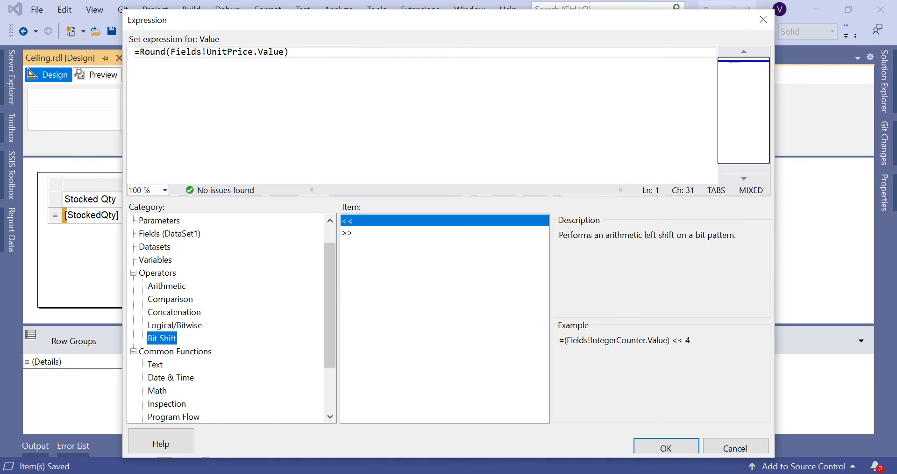
scroll(229, 318, "up", 1)
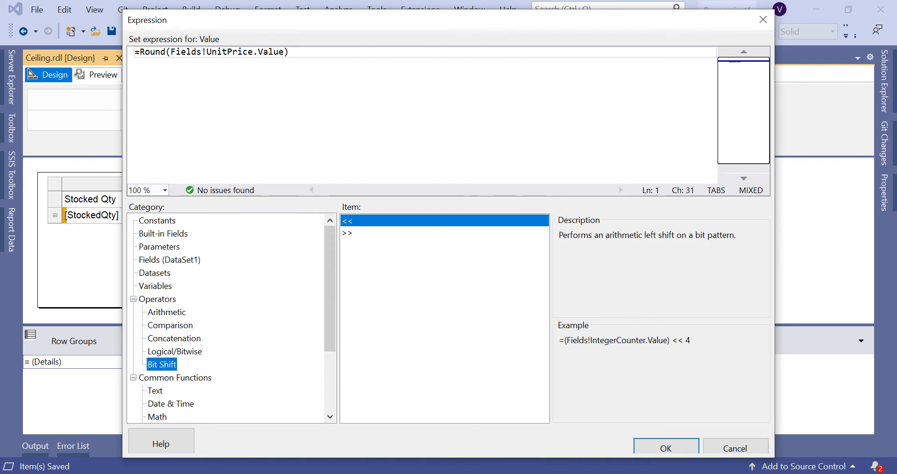